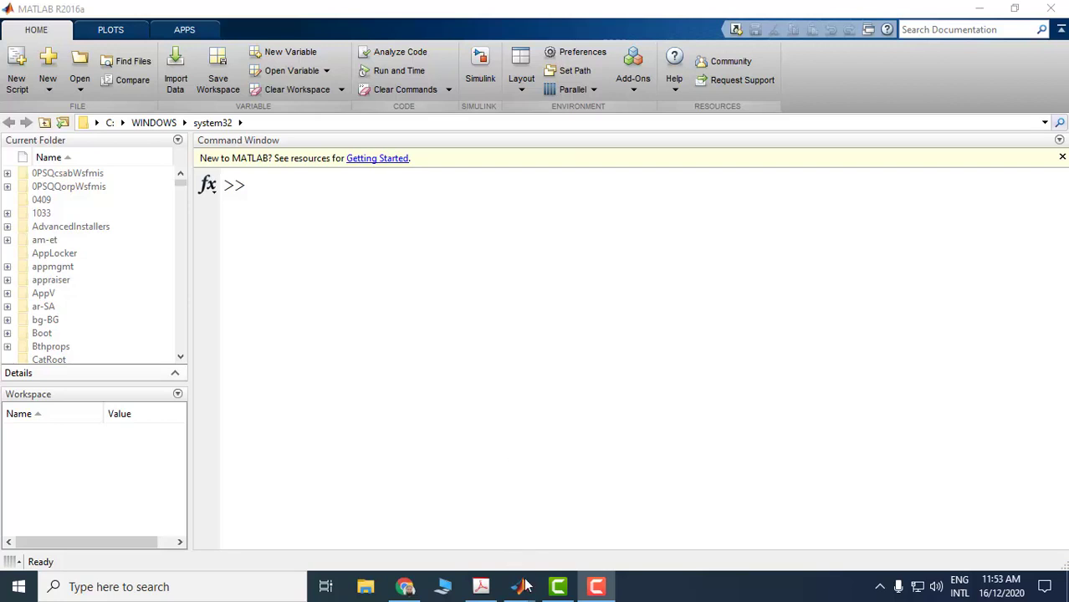
Add a Zero-Pole block from the Continuous library to the untitled Simulink model
{"action": "mouse_move", "coordinate": [520, 590]}
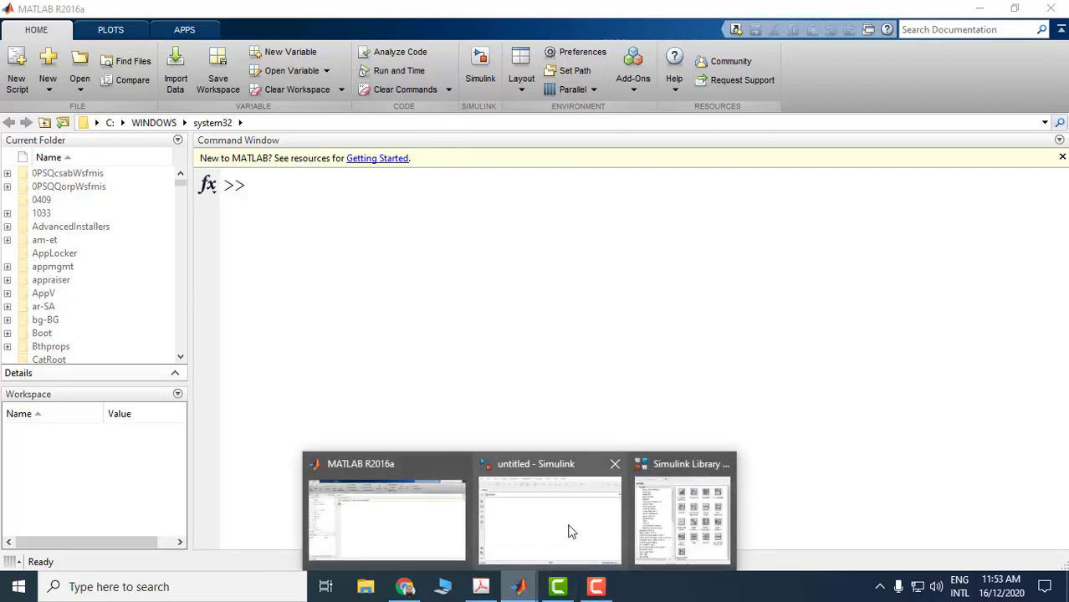
{"action": "left_click", "coordinate": [568, 525]}
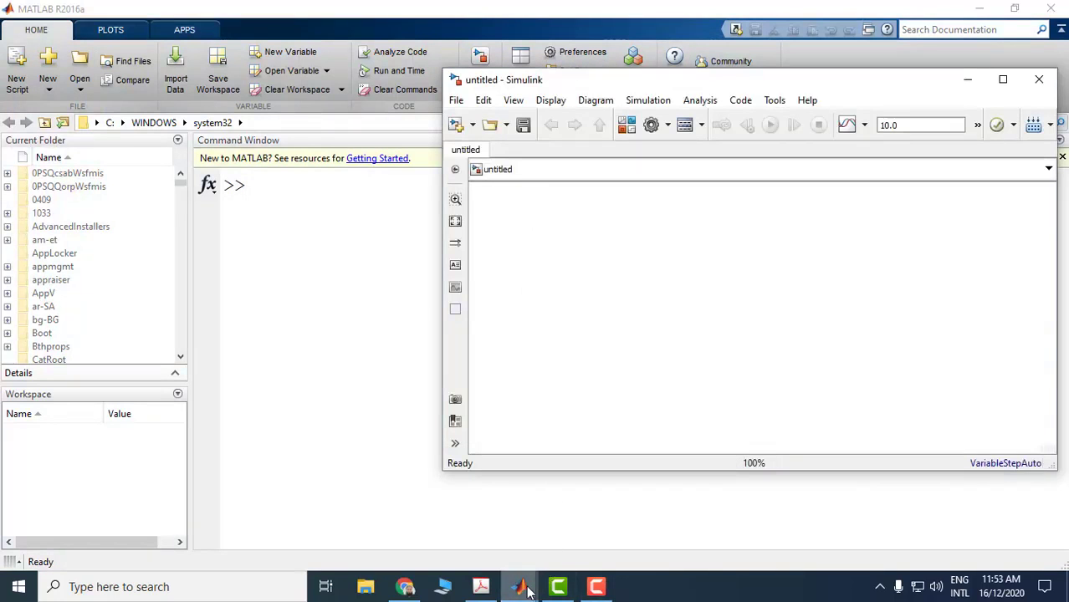
{"action": "mouse_move", "coordinate": [518, 587]}
{"action": "left_click", "coordinate": [639, 511]}
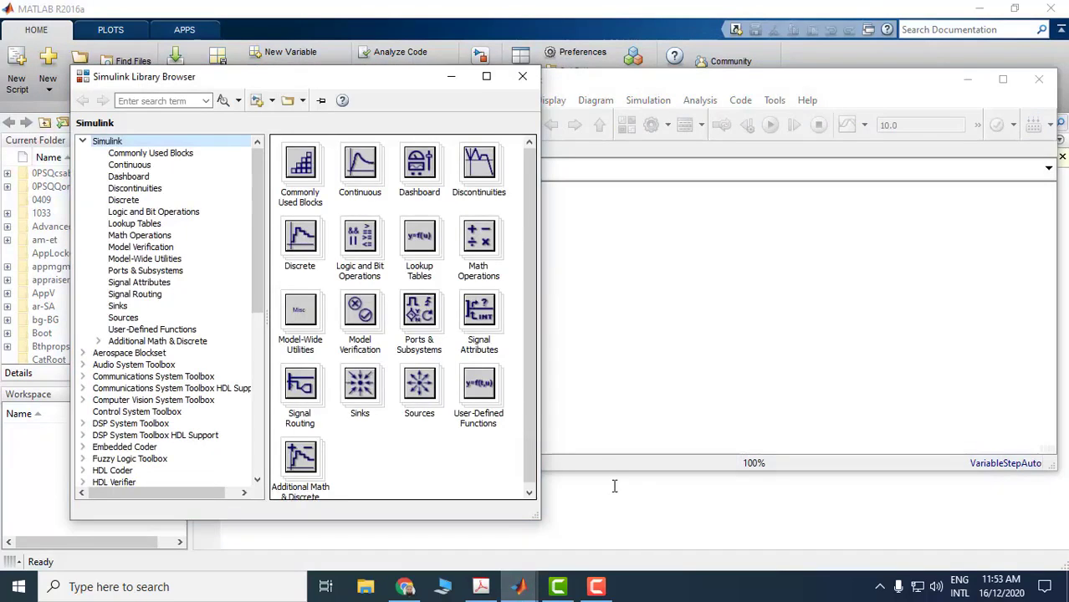
{"action": "left_click", "coordinate": [127, 168]}
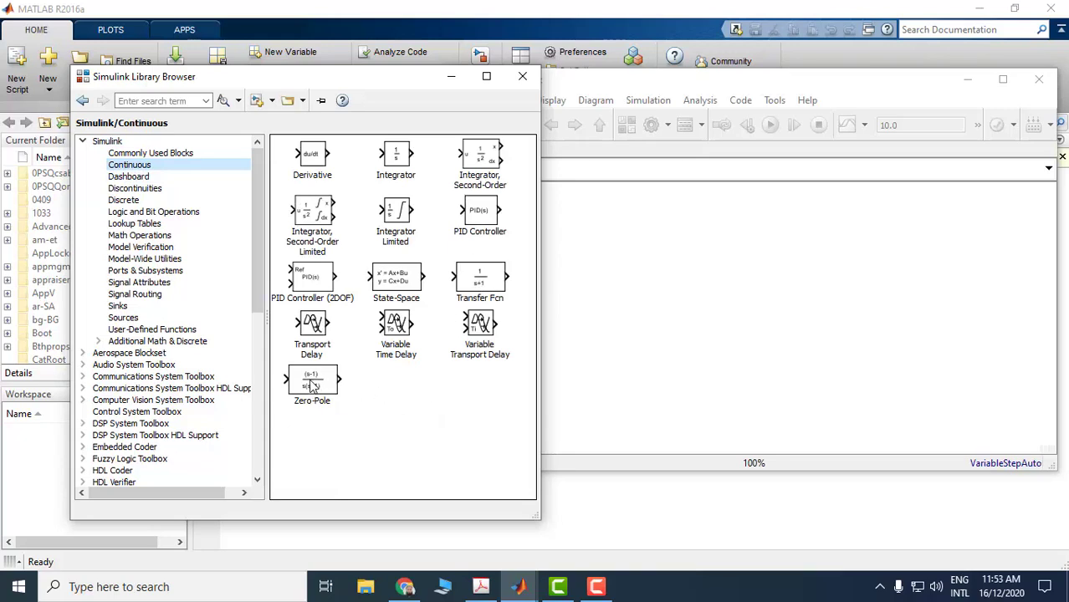
{"action": "left_click_drag", "start_coordinate": [318, 383], "coordinate": [696, 259]}
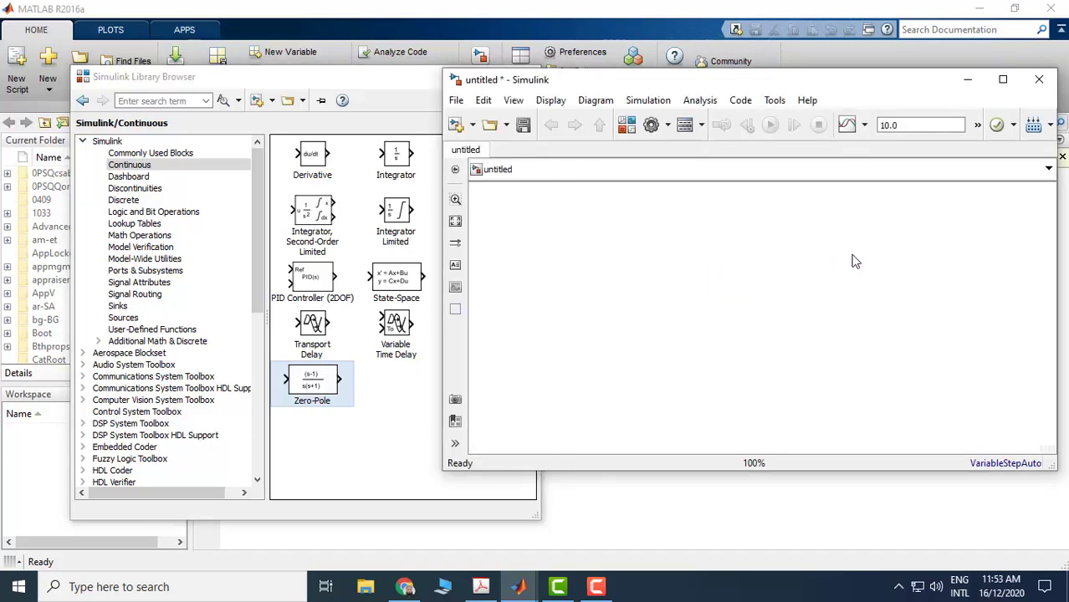
{"action": "left_click", "coordinate": [703, 264]}
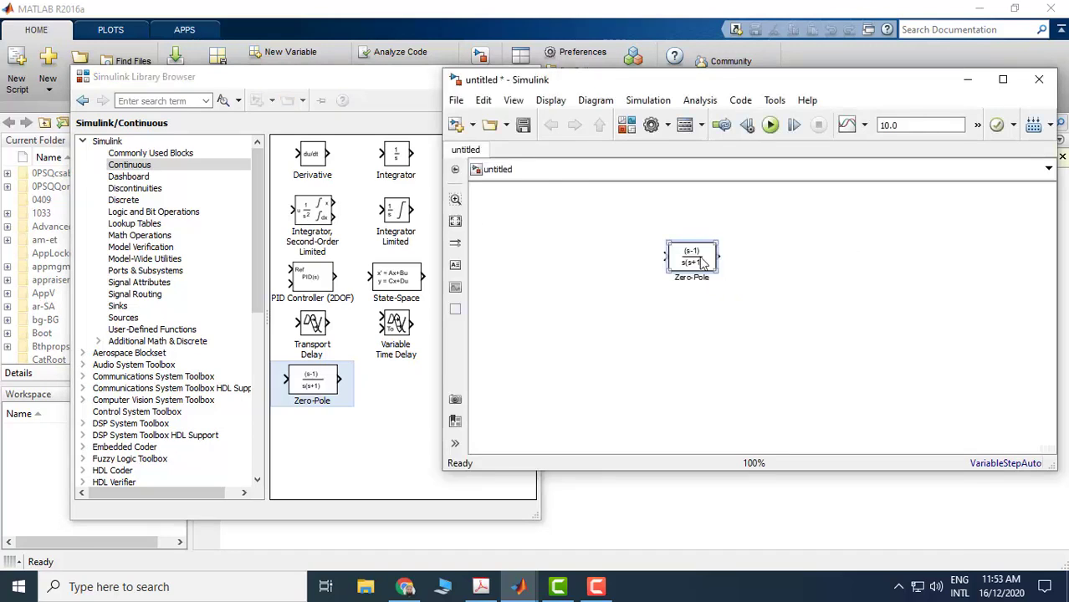
Set the Zero-Pole block's zeros to [0] and its poles to [-1 -2 -10]
{"action": "double_click", "coordinate": [703, 264]}
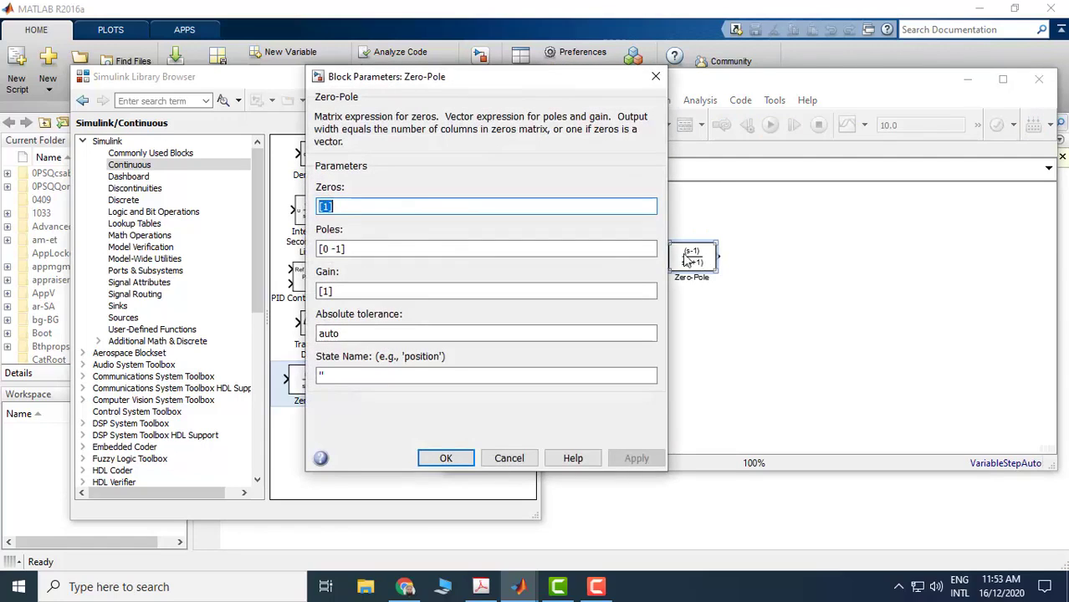
{"action": "left_click", "coordinate": [404, 206]}
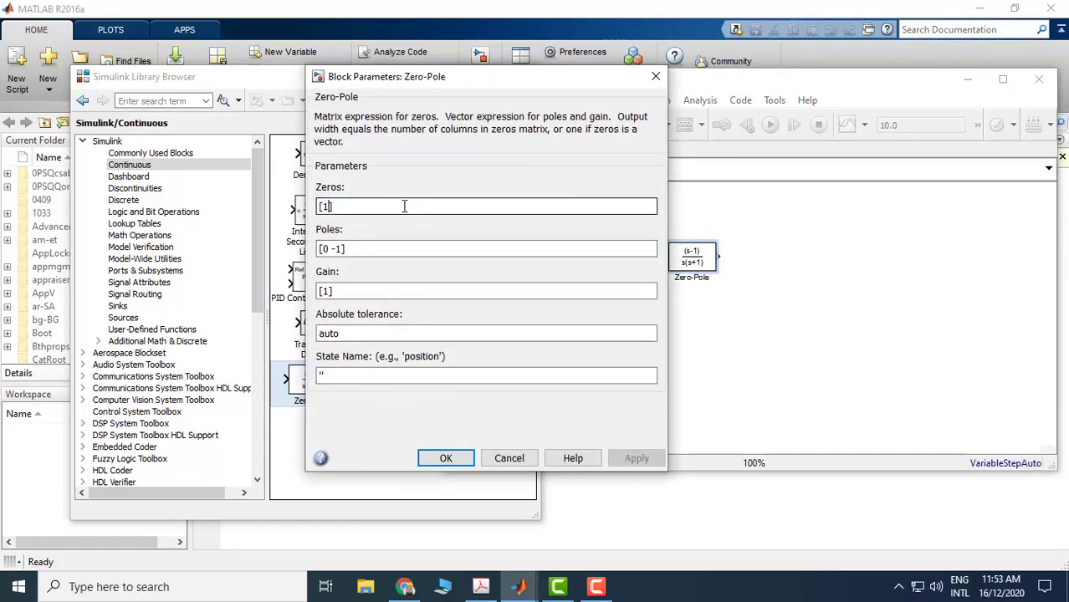
{"action": "key", "text": "BackSpace"}
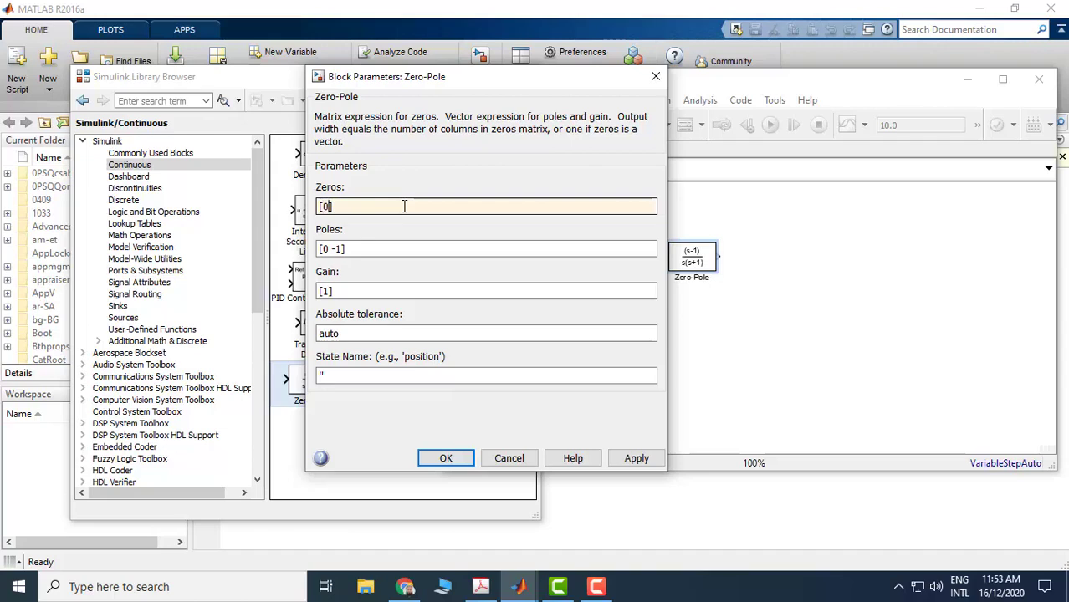
{"action": "left_click", "coordinate": [388, 253]}
{"action": "left_click", "coordinate": [388, 251]}
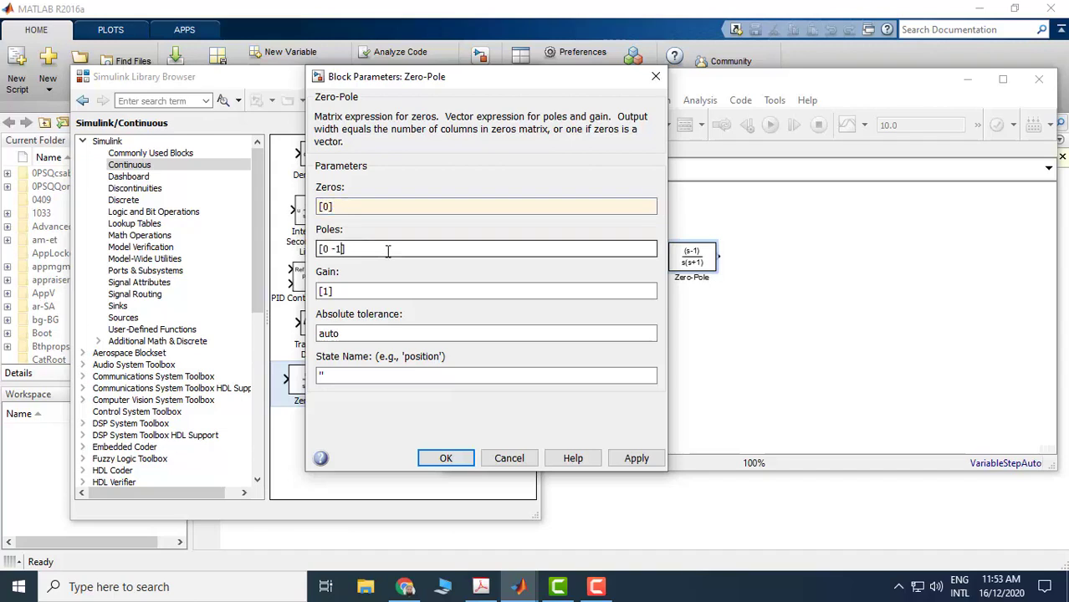
{"action": "key", "text": "BackSpace"}
{"action": "key", "text": "BackSpace"}
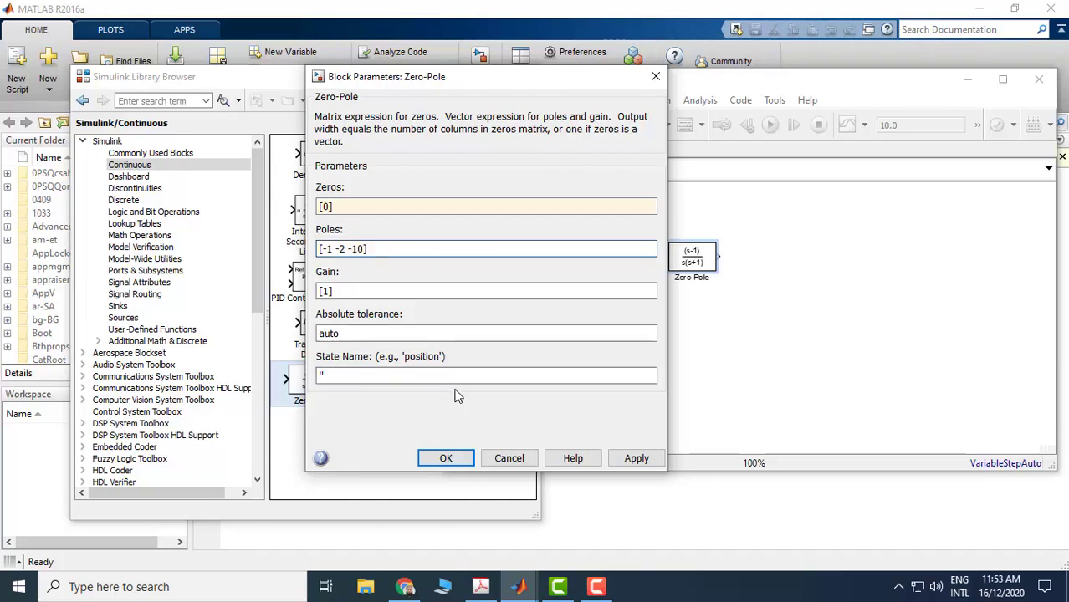
{"action": "left_click", "coordinate": [444, 461]}
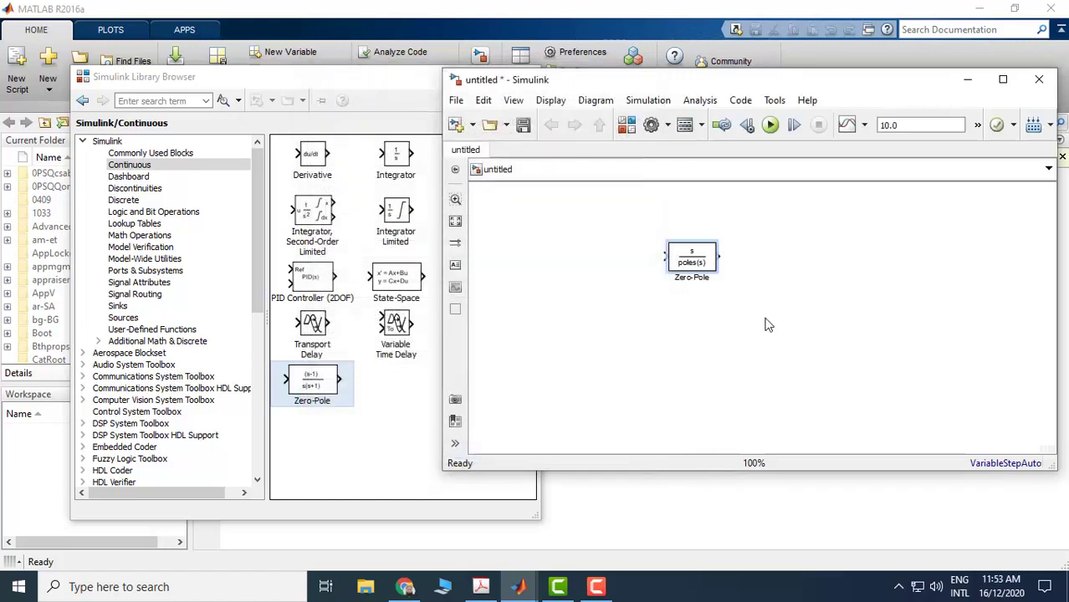
Resize the Zero-Pole block so its full transfer function fits, and move it to leave room before its input
{"action": "left_click_drag", "start_coordinate": [705, 264], "coordinate": [834, 286]}
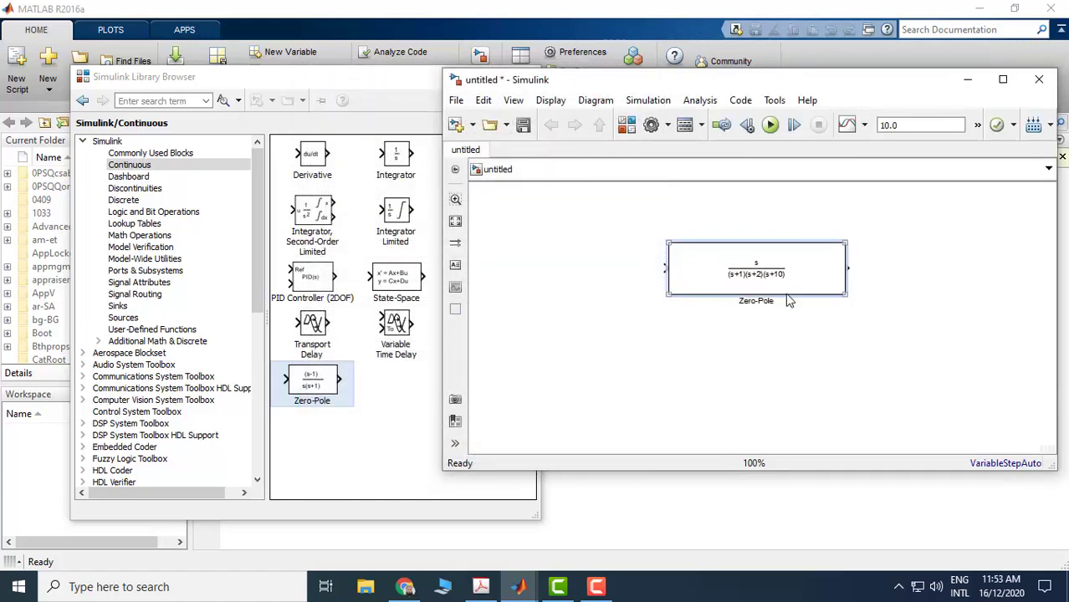
{"action": "left_click", "coordinate": [910, 297]}
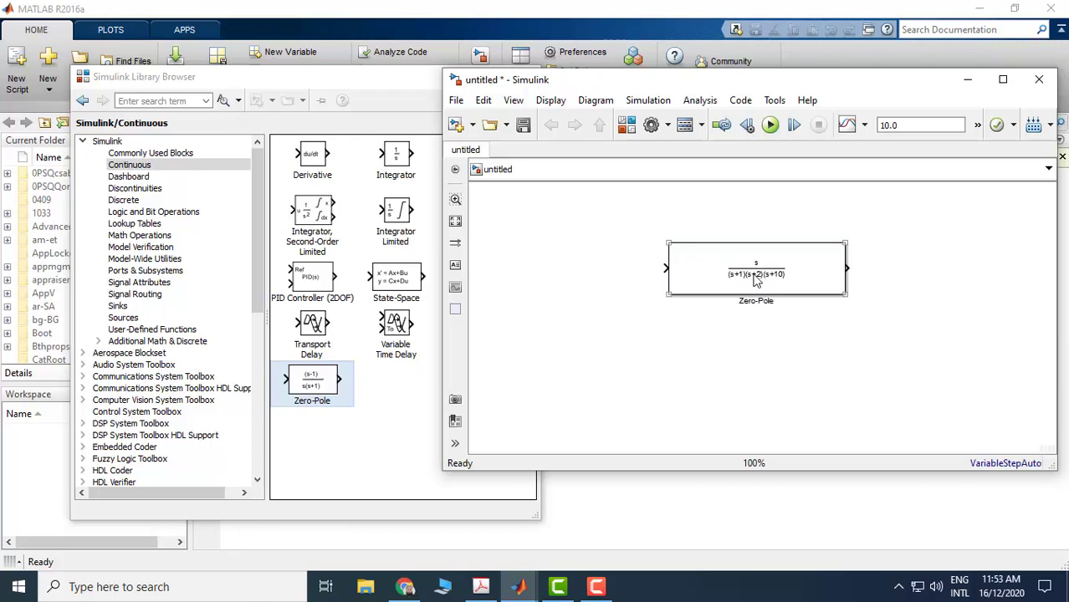
{"action": "scroll", "coordinate": [765, 280], "scroll_direction": "up", "scroll_amount": 2}
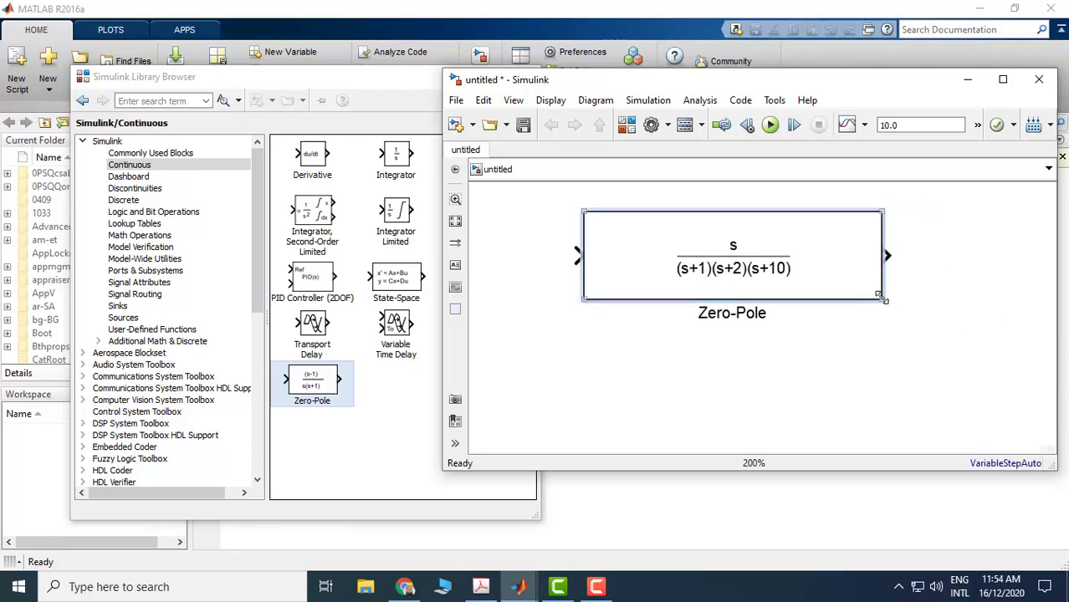
{"action": "left_click_drag", "start_coordinate": [880, 297], "coordinate": [756, 297]}
{"action": "left_click_drag", "start_coordinate": [728, 251], "coordinate": [899, 255]}
{"action": "left_click", "coordinate": [658, 302]}
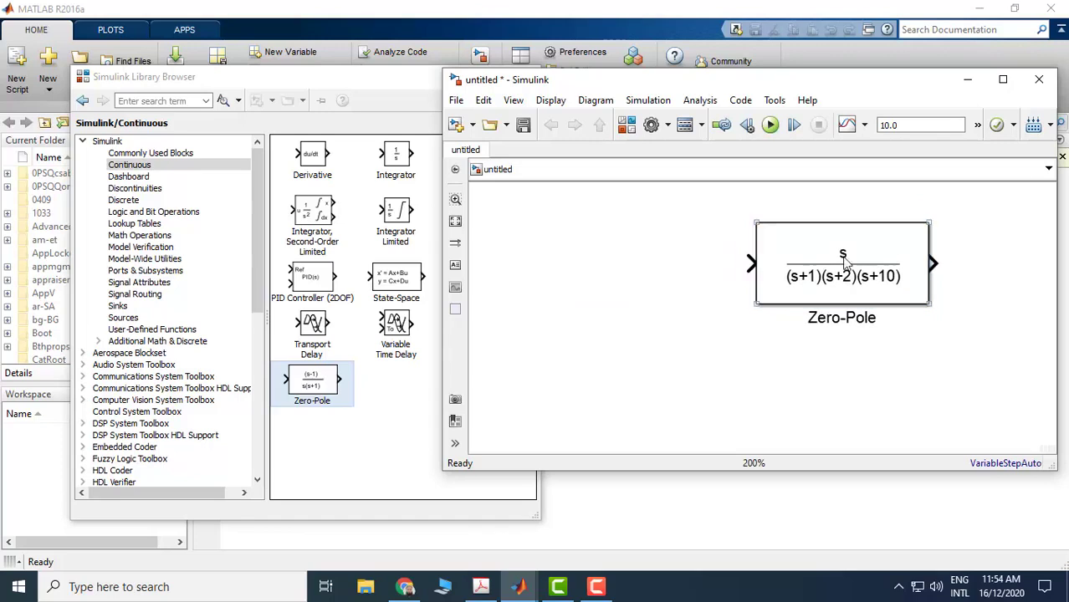
Set the Zero-Pole block's zeros to an empty vector []
{"action": "double_click", "coordinate": [845, 260]}
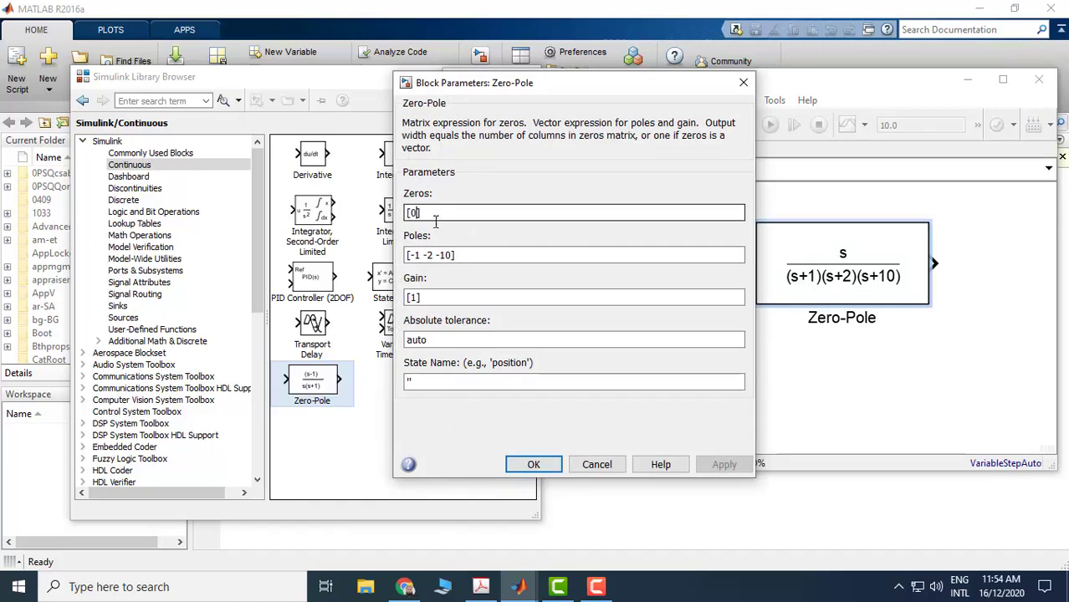
{"action": "key", "text": "BackSpace"}
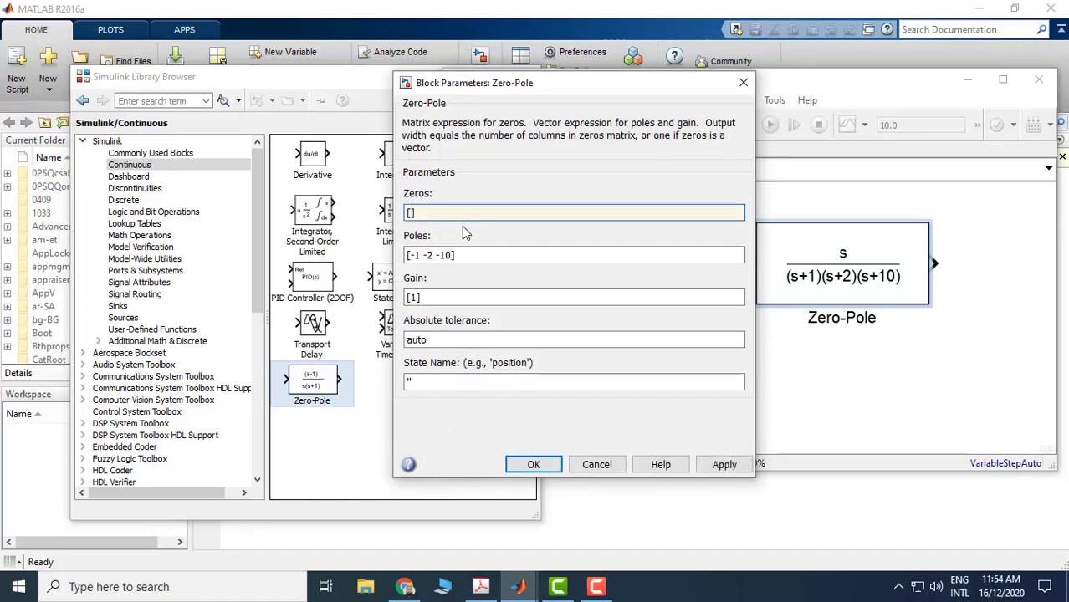
{"action": "left_click", "coordinate": [721, 465]}
{"action": "left_click", "coordinate": [535, 464]}
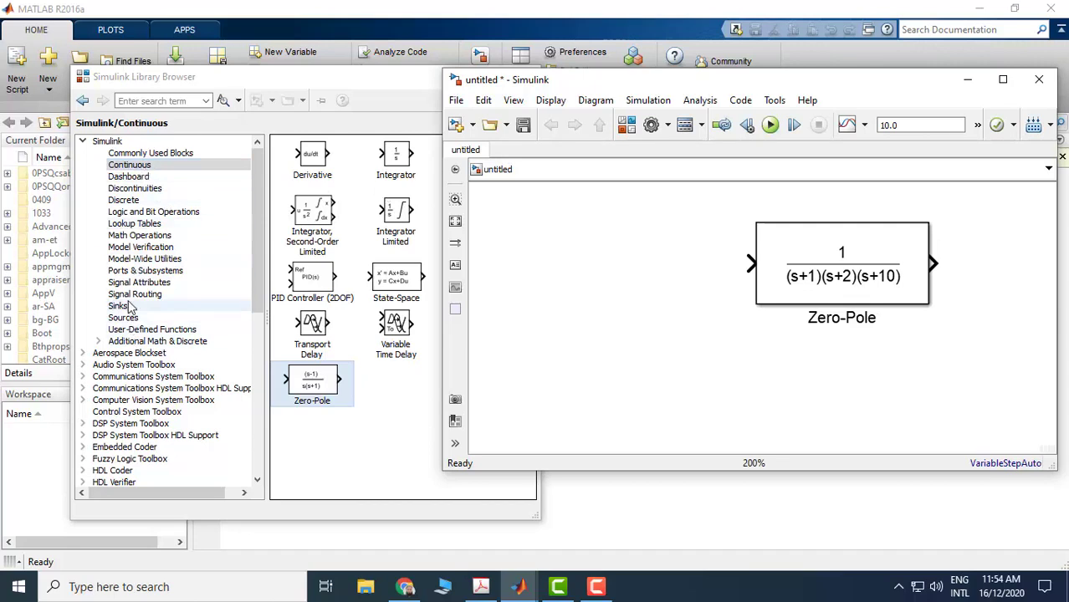
Add a Gain block from Commonly Used Blocks in front of the Zero-Pole block and set its gain to 164
{"action": "left_click", "coordinate": [177, 153]}
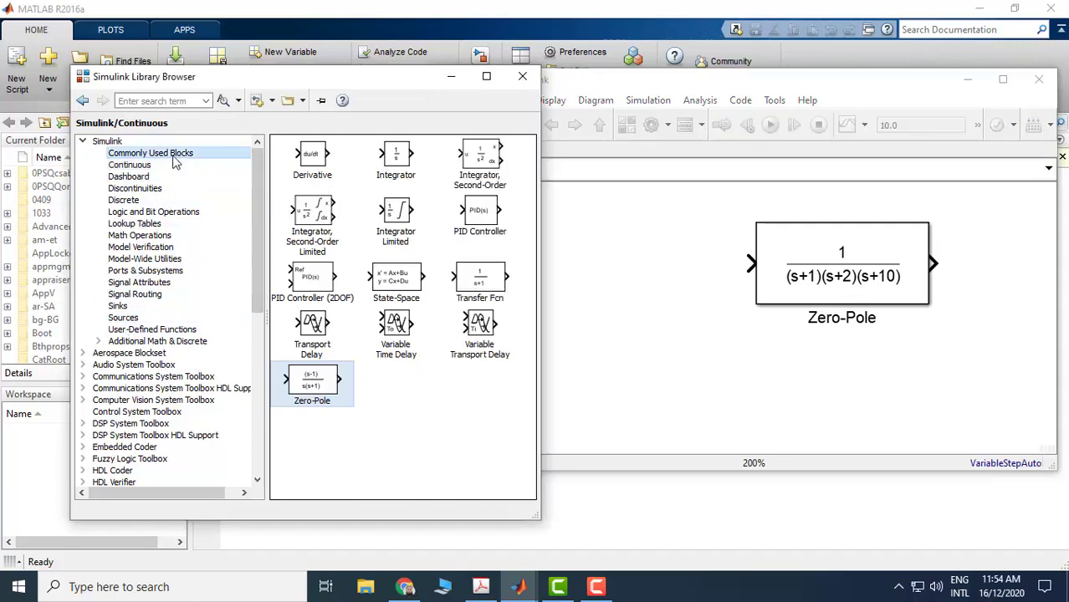
{"action": "left_click_drag", "start_coordinate": [395, 302], "coordinate": [705, 274]}
{"action": "double_click", "coordinate": [706, 273]}
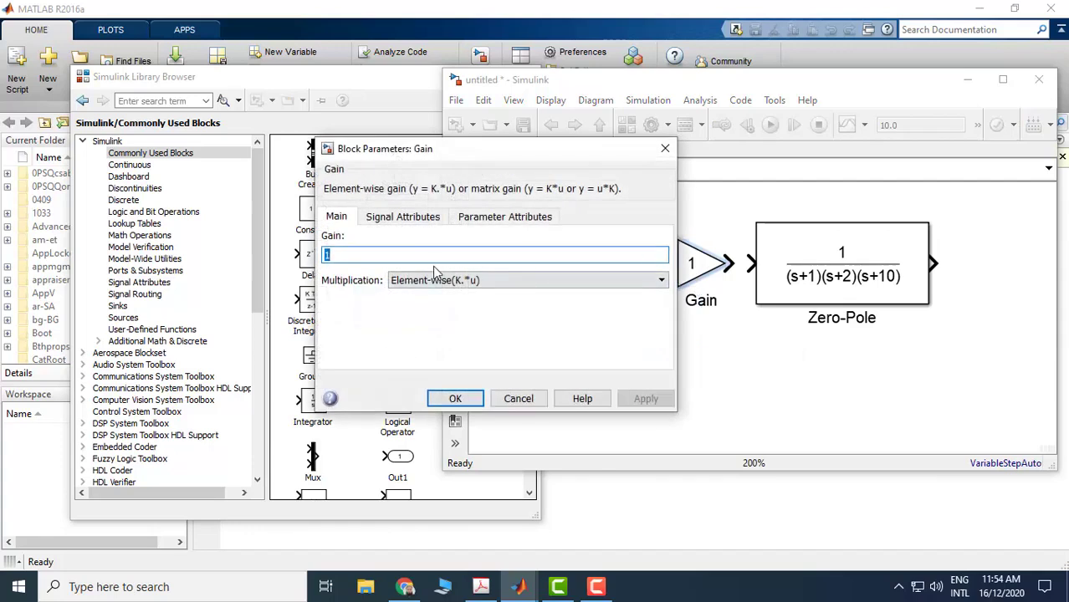
{"action": "left_click", "coordinate": [375, 255]}
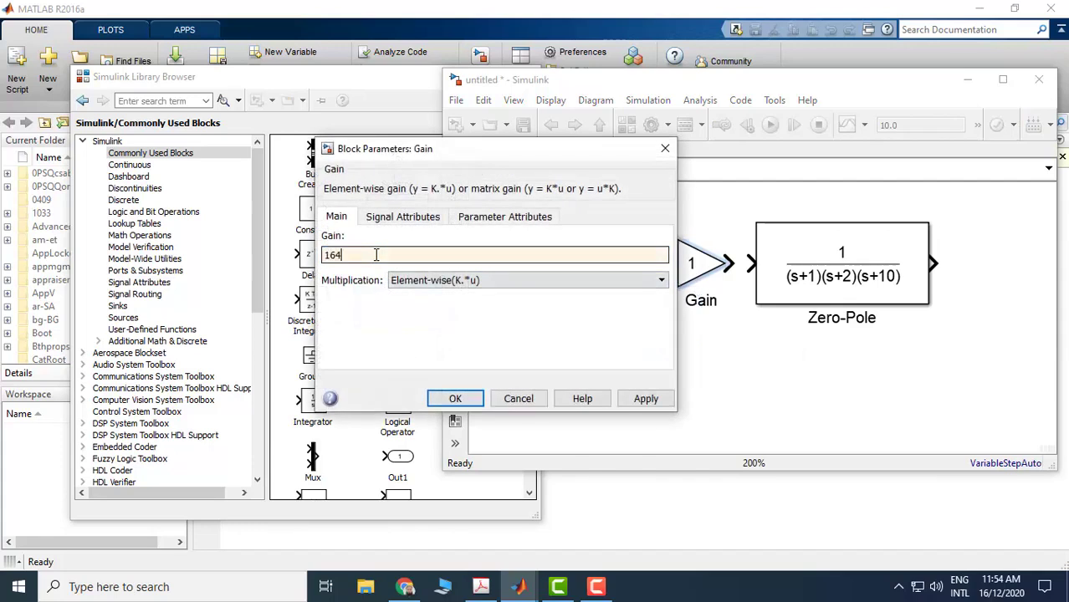
{"action": "type", "text": "64"}
{"action": "left_click", "coordinate": [645, 398]}
{"action": "left_click", "coordinate": [456, 398]}
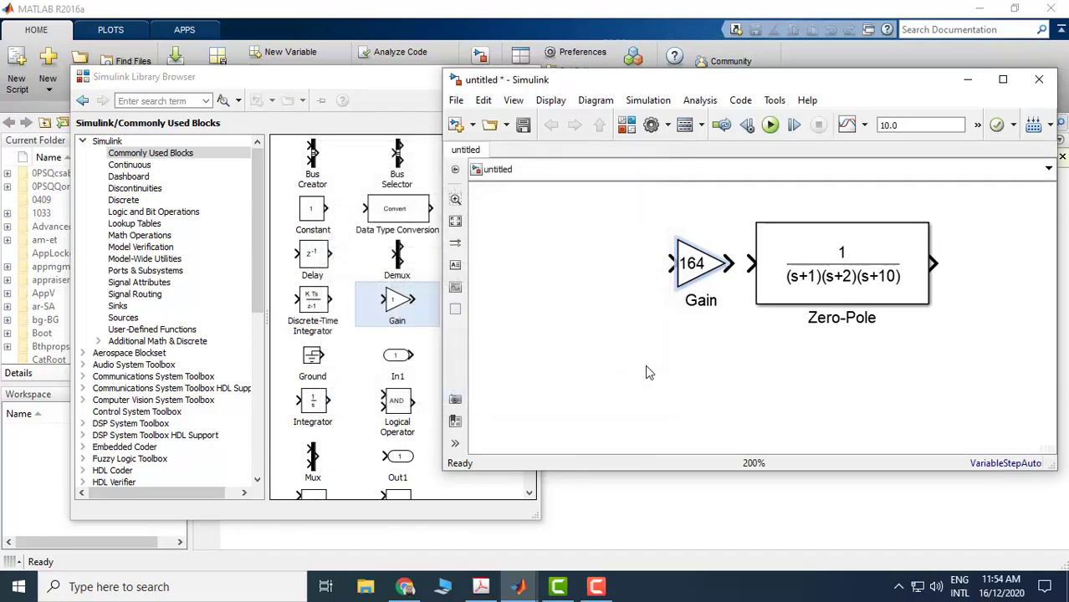
Connect the Gain block to the Zero-Pole block and place a Sum block in front of the Gain
{"action": "left_click", "coordinate": [778, 272], "text": "ctrl"}
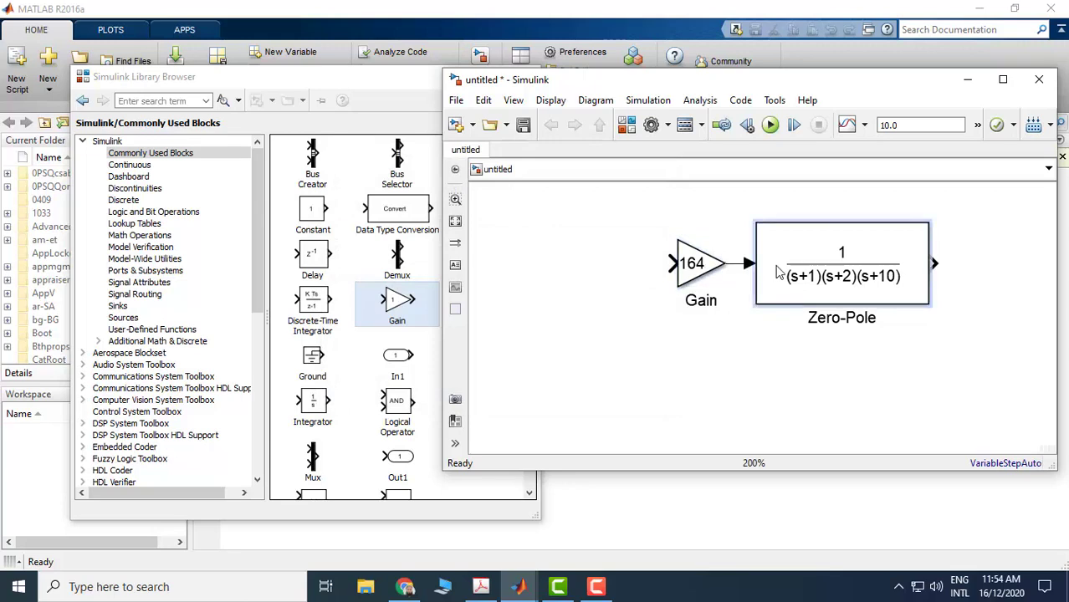
{"action": "scroll", "coordinate": [393, 418], "scroll_direction": "down", "scroll_amount": 1}
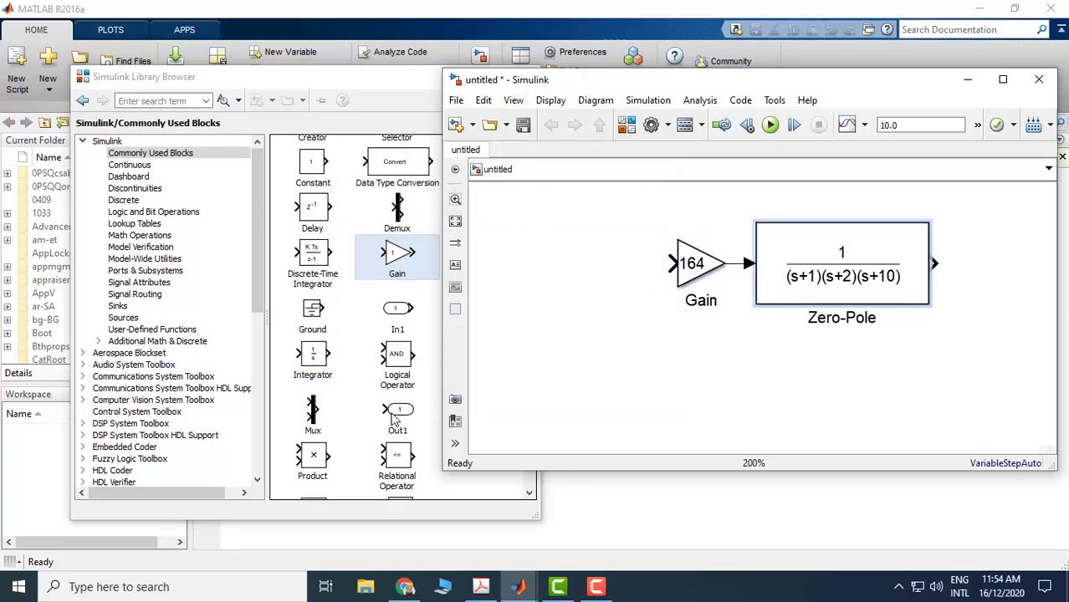
{"action": "scroll", "coordinate": [393, 418], "scroll_direction": "down", "scroll_amount": 4}
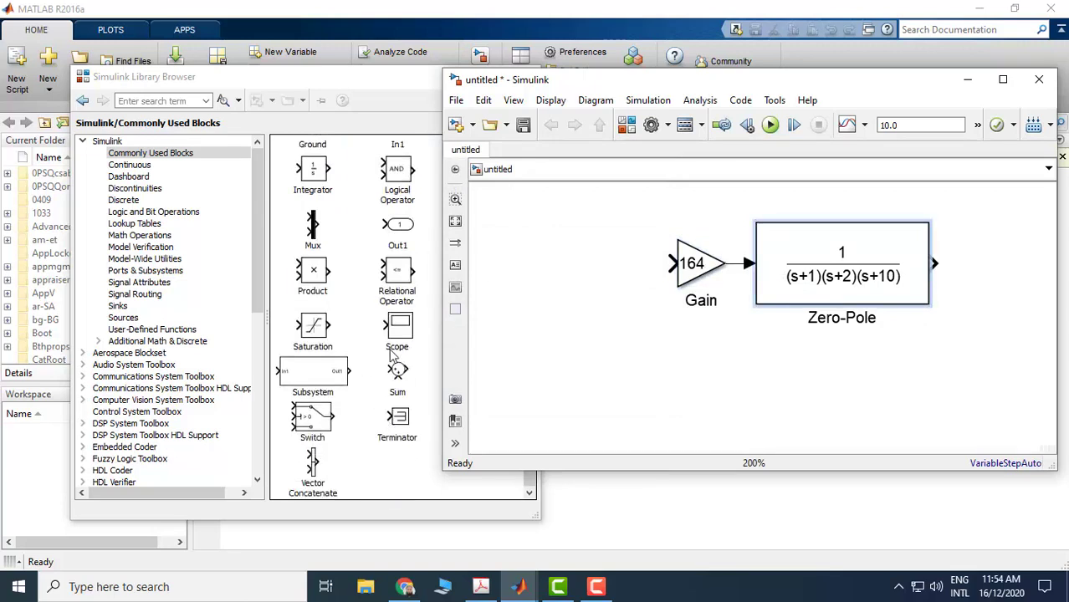
{"action": "scroll", "coordinate": [389, 347], "scroll_direction": "up", "scroll_amount": 5}
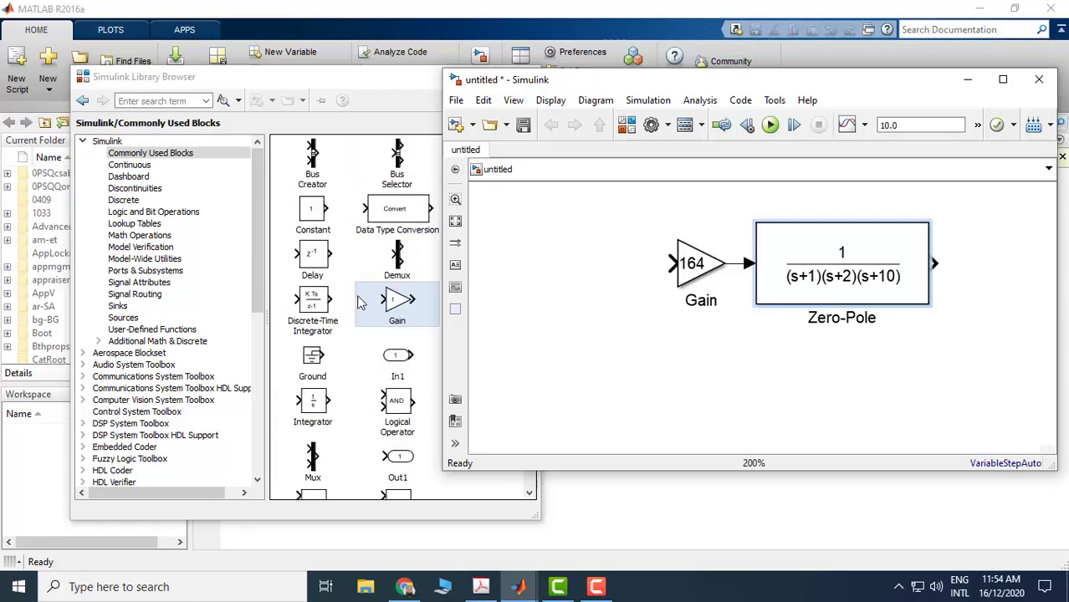
{"action": "scroll", "coordinate": [402, 352], "scroll_direction": "down", "scroll_amount": 4}
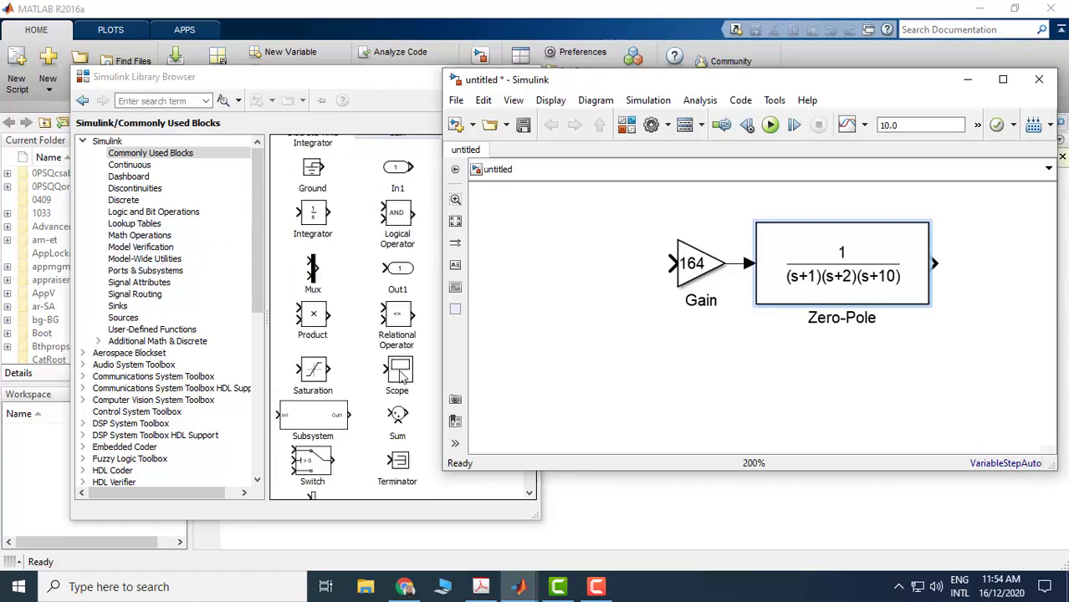
{"action": "scroll", "coordinate": [403, 378], "scroll_direction": "down", "scroll_amount": 1}
{"action": "left_click_drag", "start_coordinate": [401, 380], "coordinate": [608, 276]}
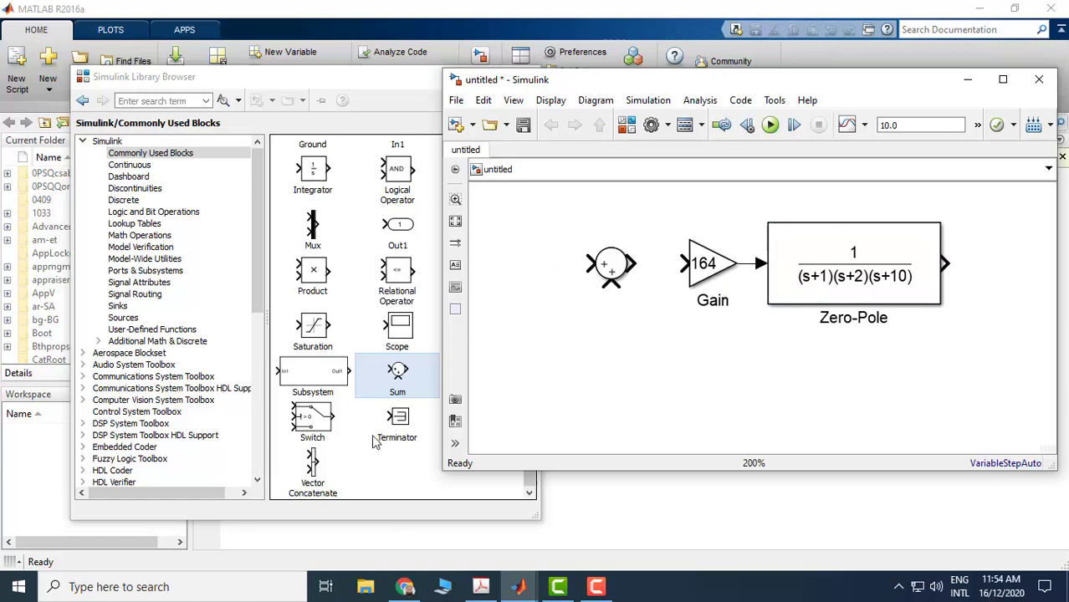
Add a Step block from the Sources library before the Sum block and connect it to the Sum's first input
{"action": "scroll", "coordinate": [347, 234], "scroll_direction": "up", "scroll_amount": 1}
{"action": "left_click", "coordinate": [122, 318]}
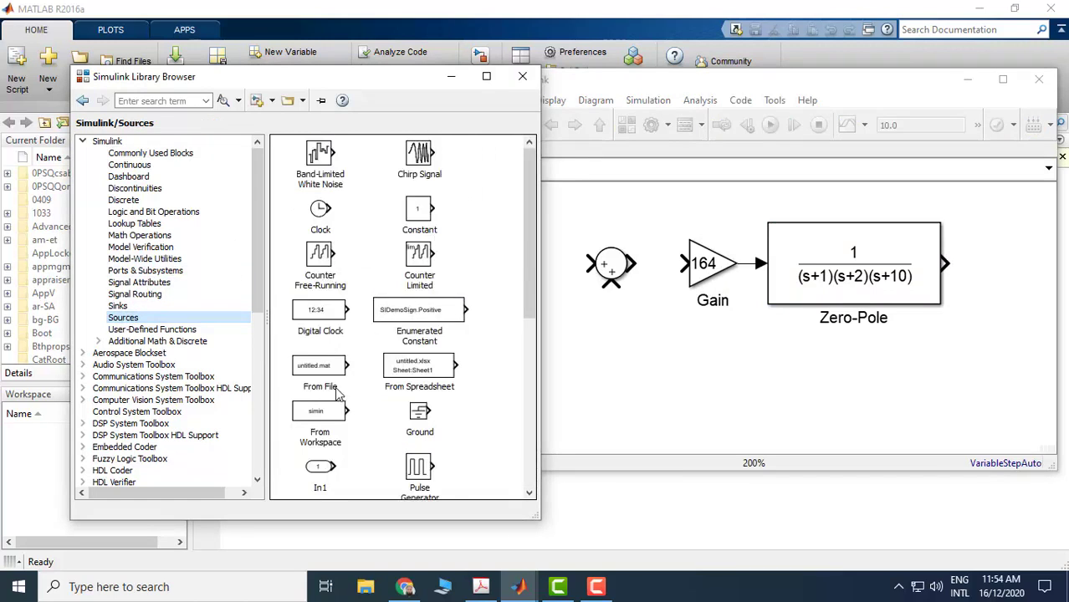
{"action": "scroll", "coordinate": [339, 398], "scroll_direction": "down", "scroll_amount": 5}
{"action": "scroll", "coordinate": [342, 400], "scroll_direction": "down", "scroll_amount": 3}
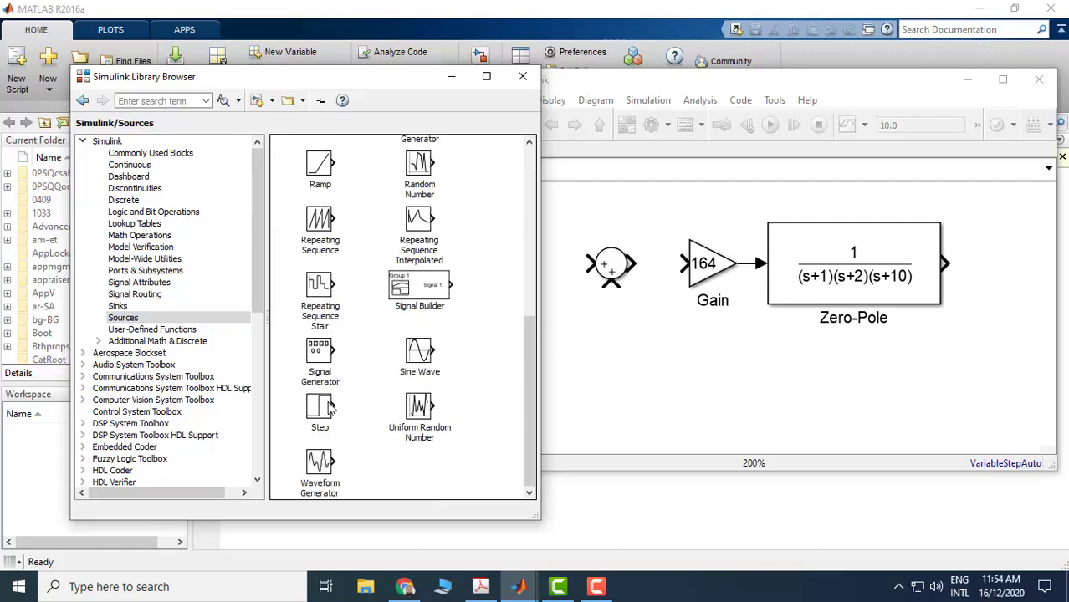
{"action": "left_click_drag", "start_coordinate": [326, 405], "coordinate": [537, 281]}
{"action": "left_click", "coordinate": [650, 276], "text": "ctrl"}
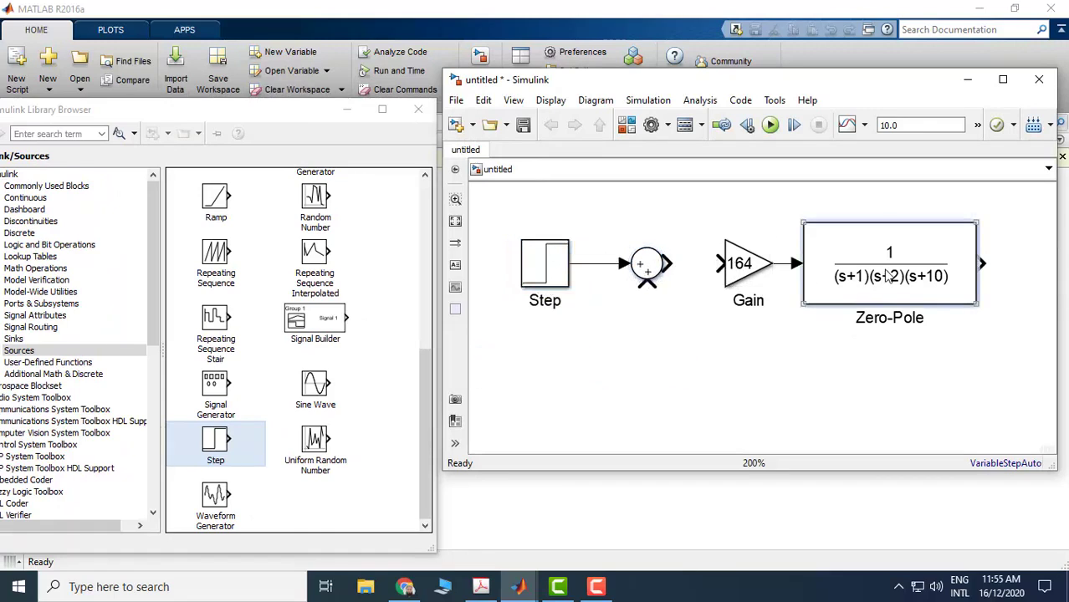
Feed the Zero-Pole output back to the Sum's second input and set the Sum's list of signs to |+-
{"action": "left_click", "coordinate": [648, 280], "text": "ctrl"}
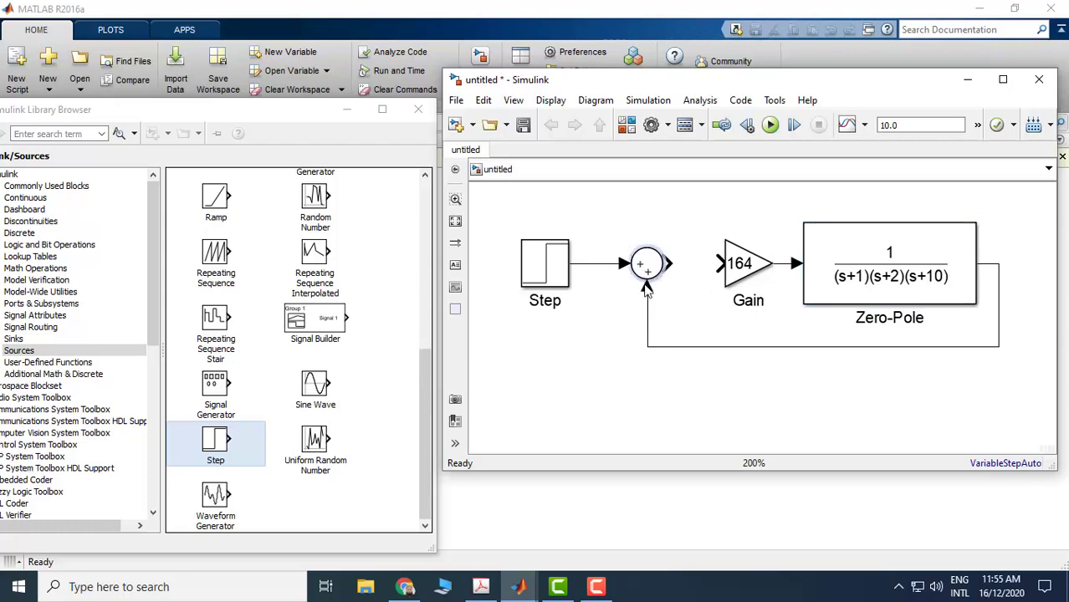
{"action": "double_click", "coordinate": [645, 265]}
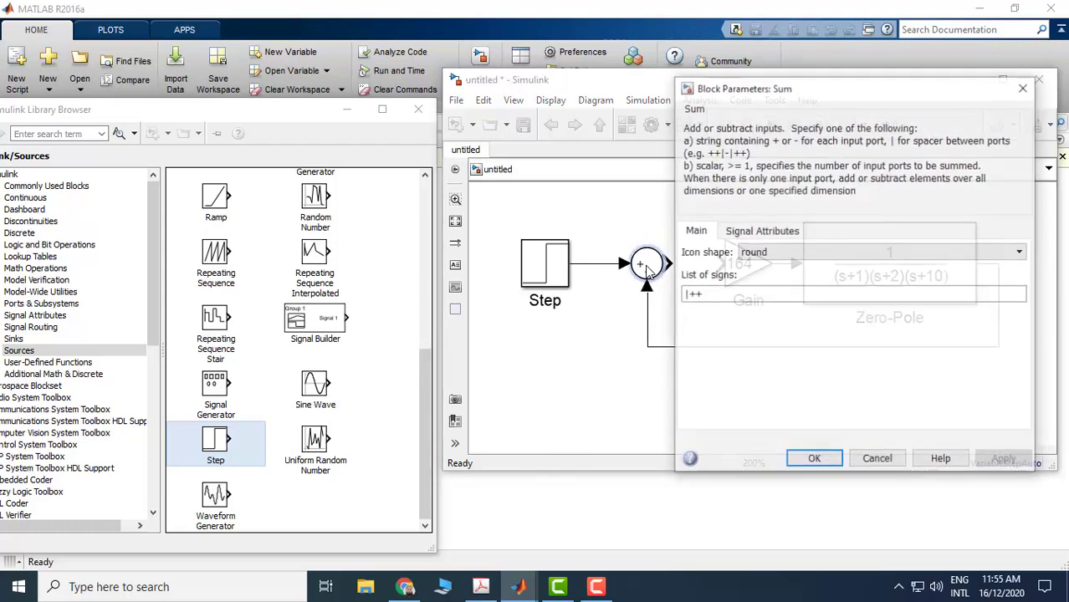
{"action": "double_click", "coordinate": [739, 293]}
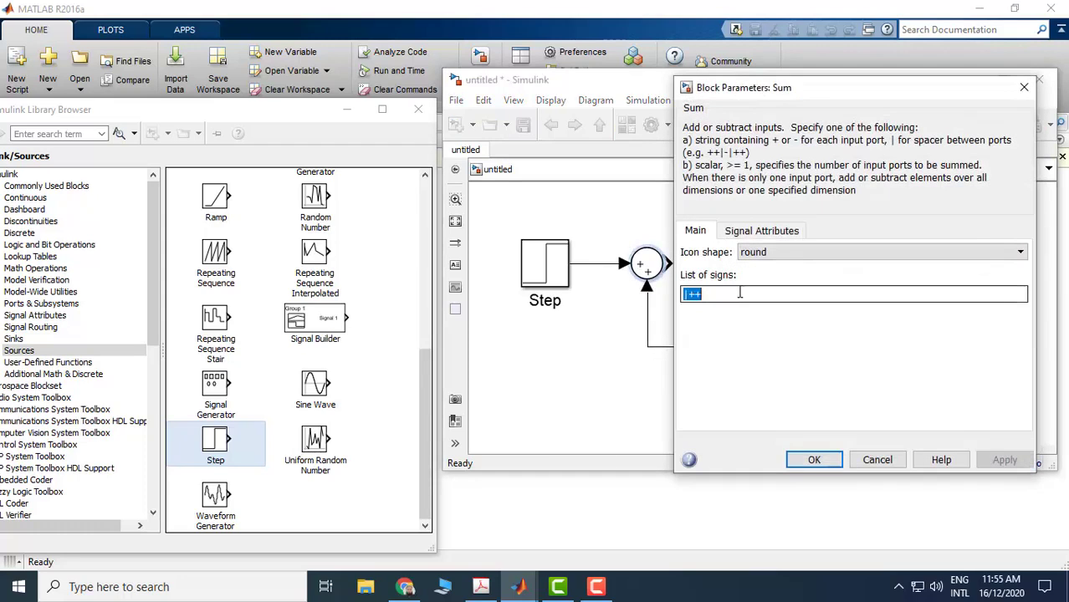
{"action": "type", "text": "|+-"}
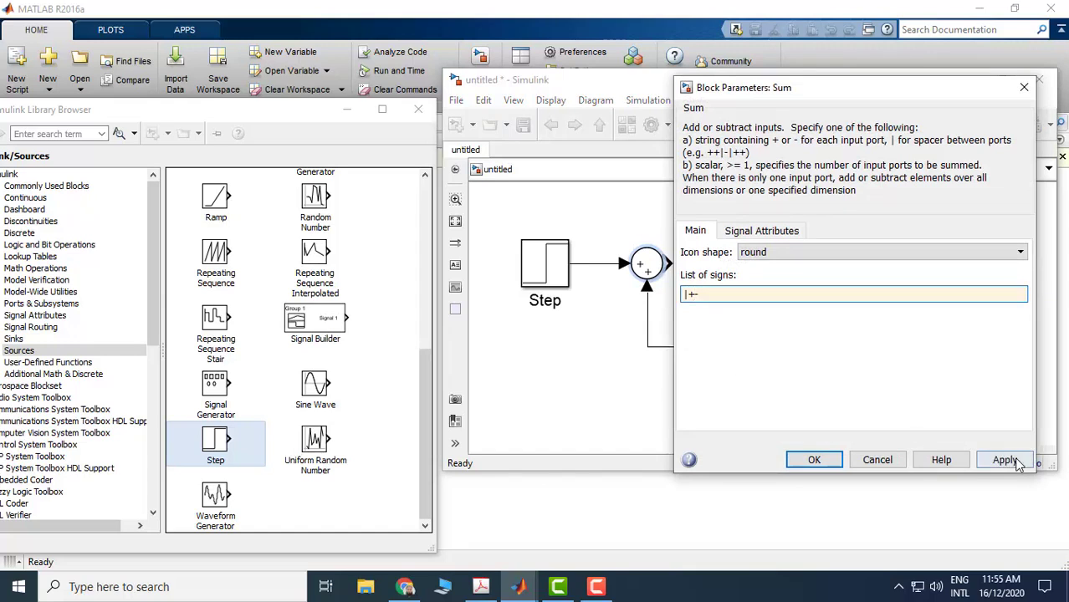
{"action": "left_click", "coordinate": [1005, 459]}
{"action": "left_click", "coordinate": [814, 459]}
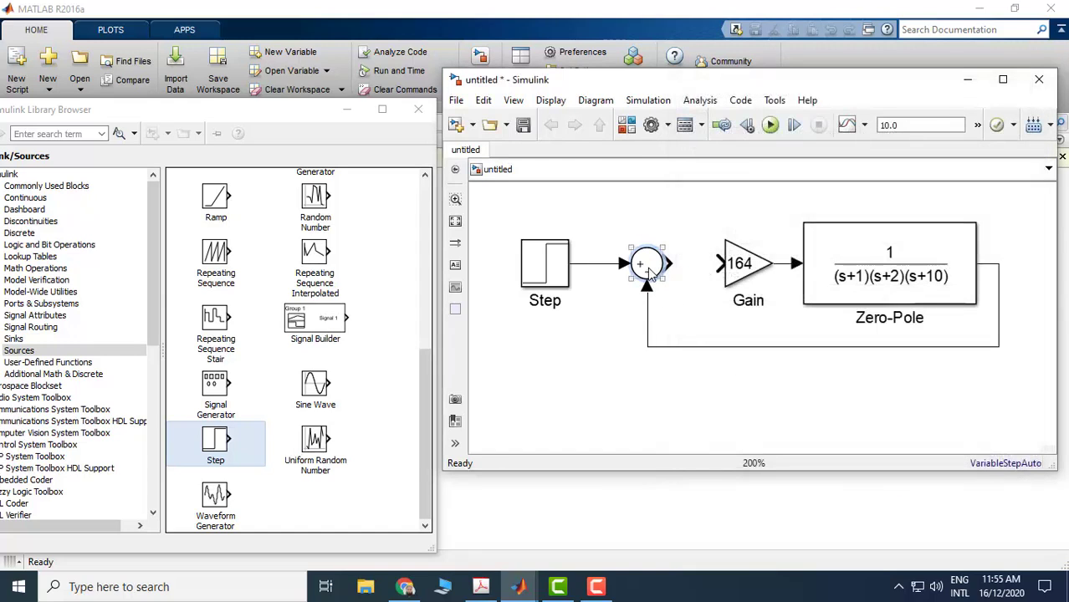
Connect the Sum to the Gain and attach a Scope from the Sinks library to the Zero-Pole output
{"action": "left_click", "coordinate": [733, 266]}
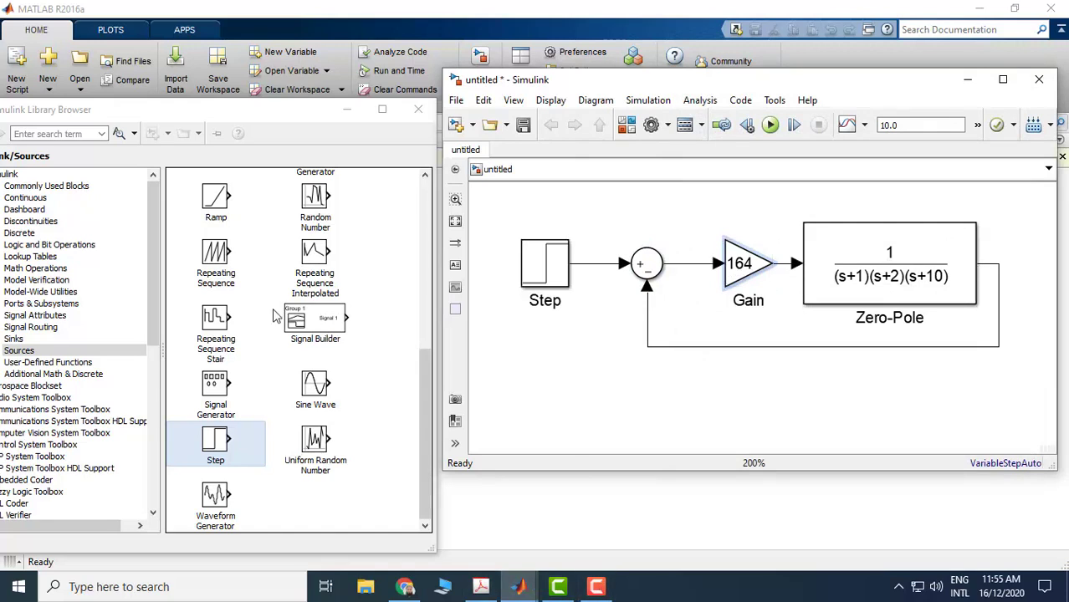
{"action": "left_click", "coordinate": [25, 340]}
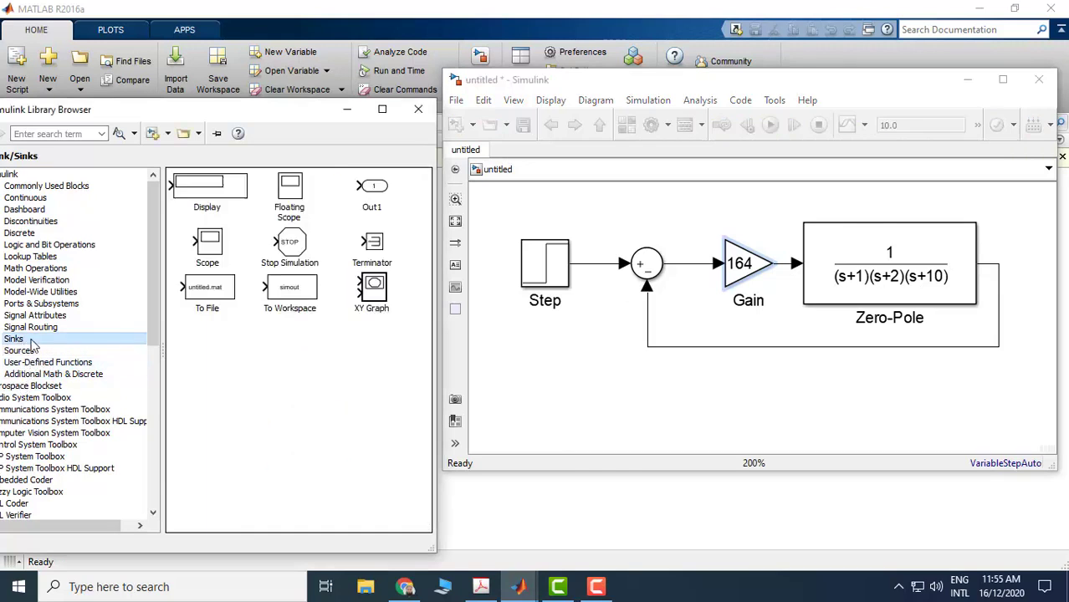
{"action": "left_click", "coordinate": [219, 245]}
{"action": "left_click_drag", "start_coordinate": [219, 245], "coordinate": [1043, 280]}
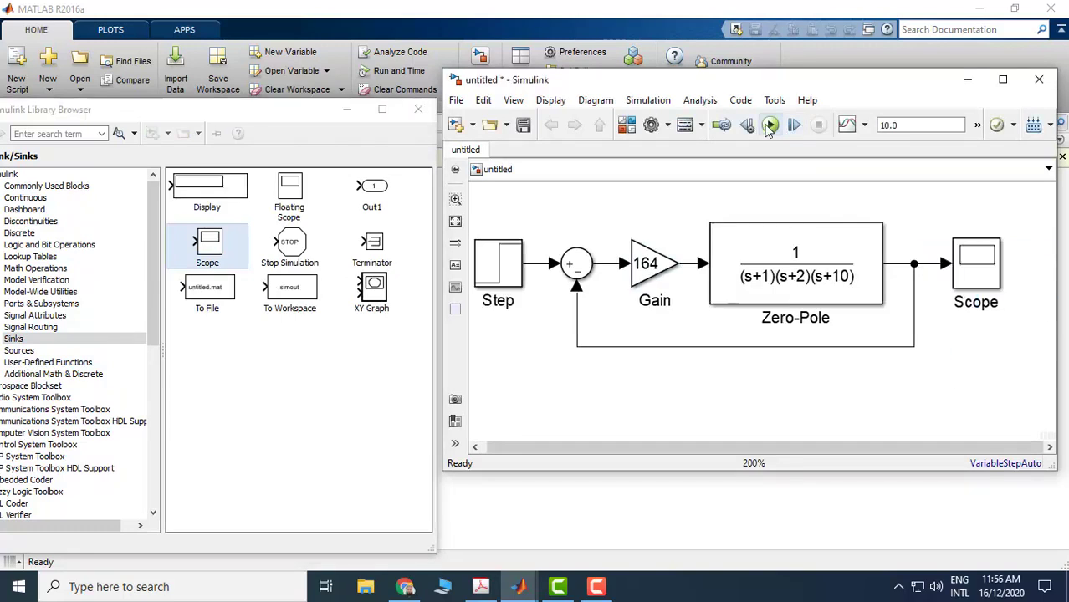
Run the simulation and open the Scope to view the closed-loop step response
{"action": "left_click", "coordinate": [771, 126]}
{"action": "left_click", "coordinate": [770, 126]}
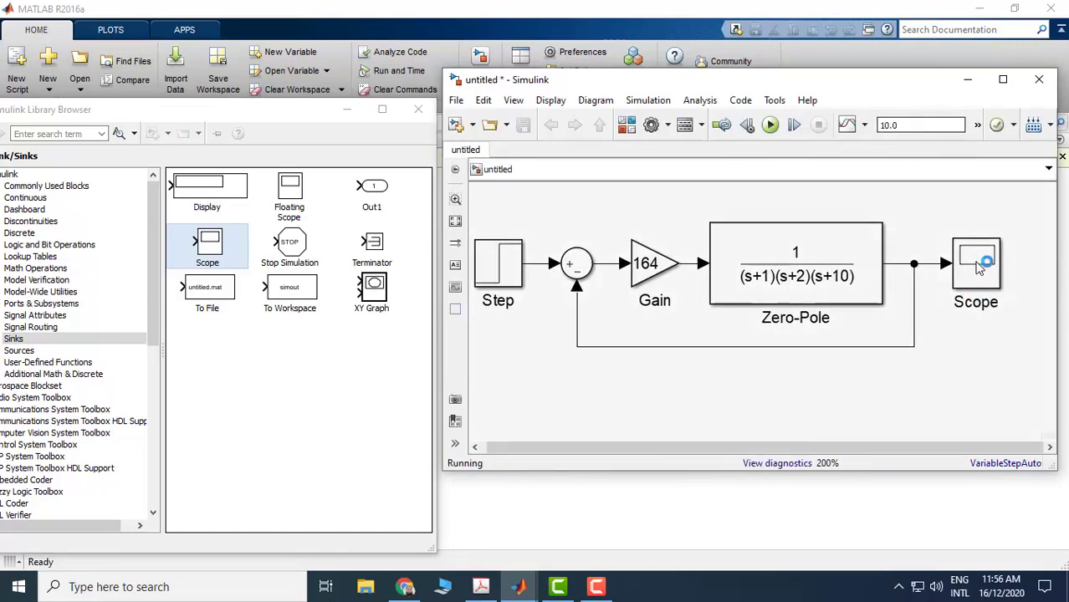
{"action": "left_click", "coordinate": [978, 267]}
{"action": "double_click", "coordinate": [979, 268]}
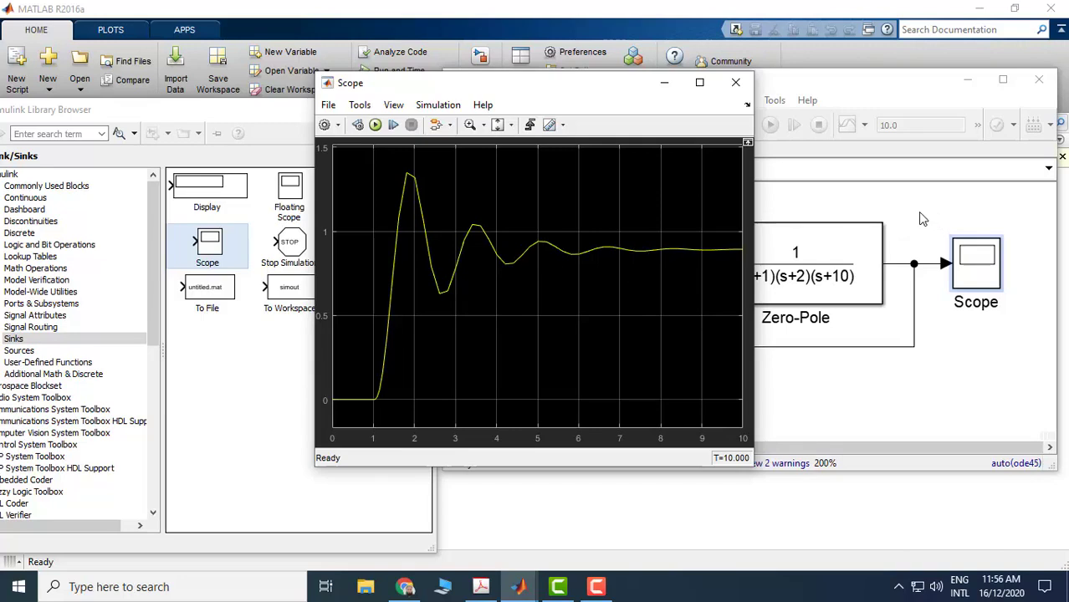
Set the solver's relative tolerance to 1e-5 in the model configuration parameters
{"action": "left_click", "coordinate": [819, 173]}
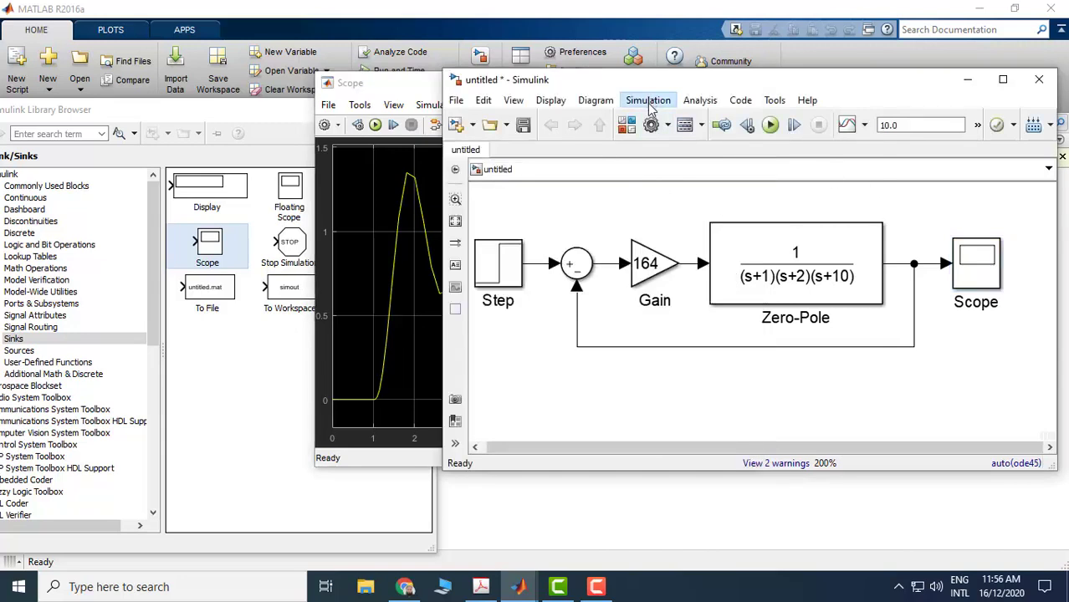
{"action": "left_click", "coordinate": [651, 106]}
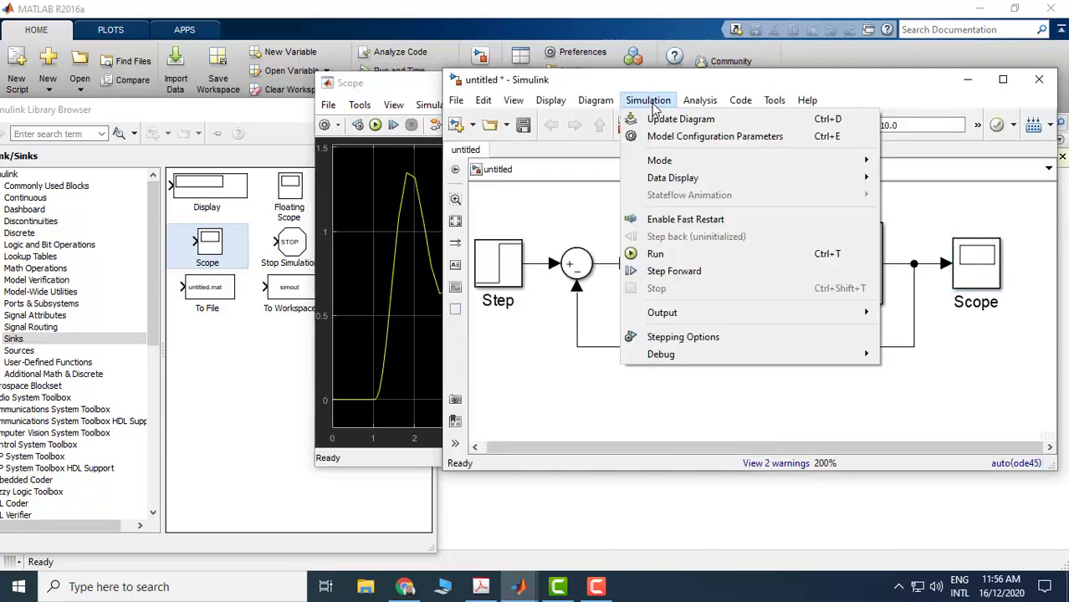
{"action": "left_click", "coordinate": [698, 138]}
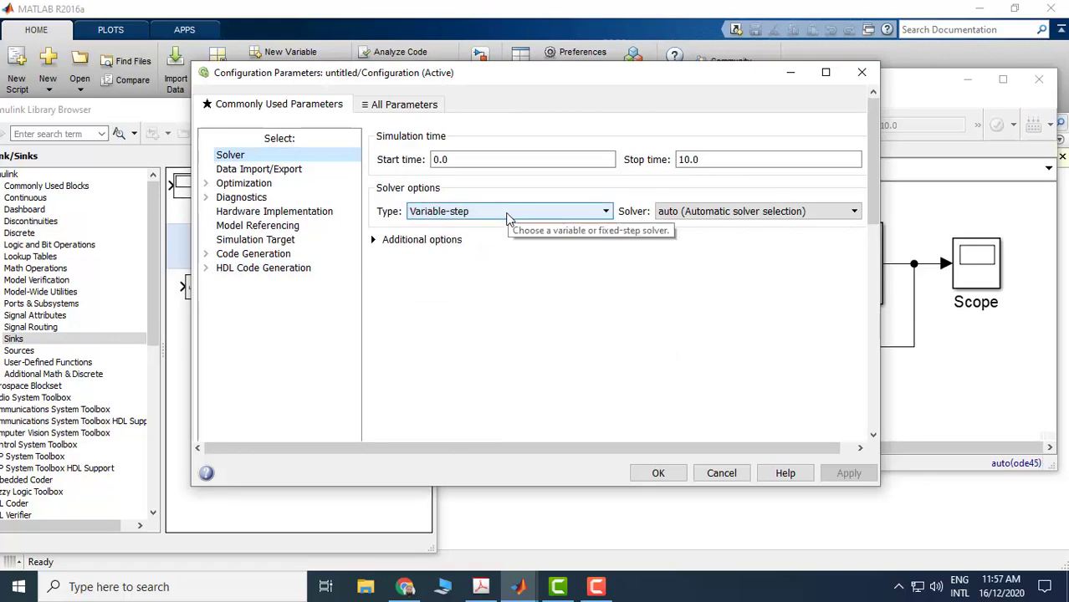
{"action": "left_click", "coordinate": [551, 213]}
{"action": "left_click", "coordinate": [428, 250]}
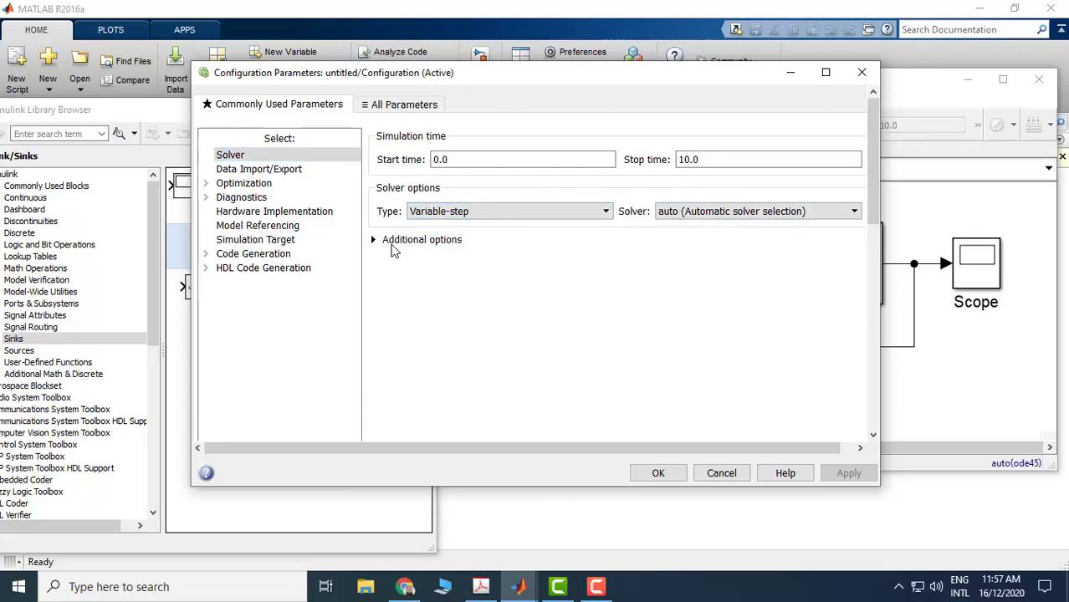
{"action": "left_click", "coordinate": [374, 240]}
{"action": "double_click", "coordinate": [758, 268]}
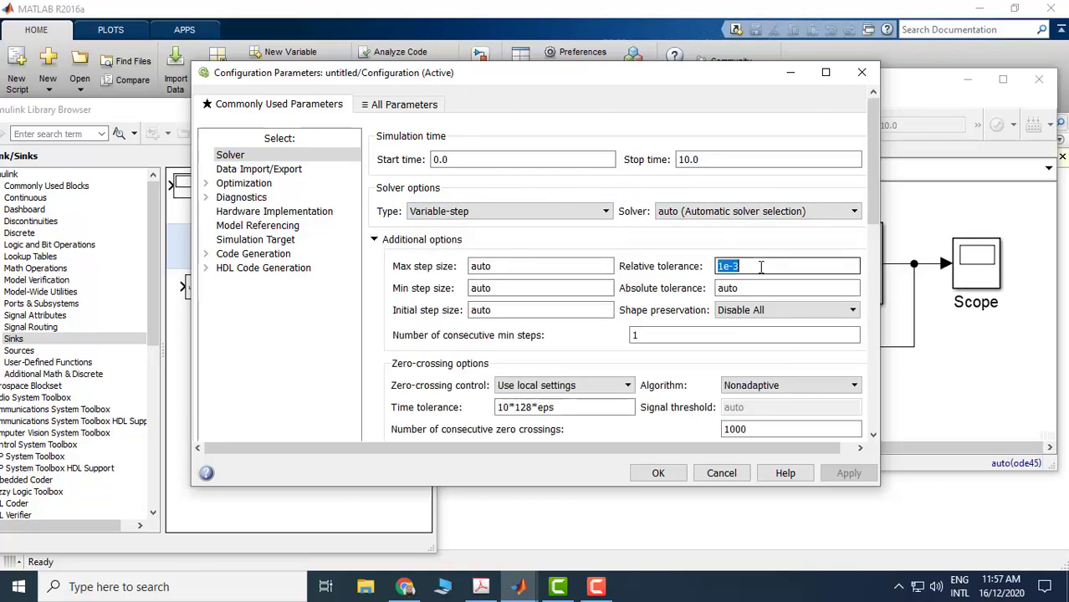
{"action": "left_click", "coordinate": [762, 267]}
{"action": "key", "text": "BackSpace"}
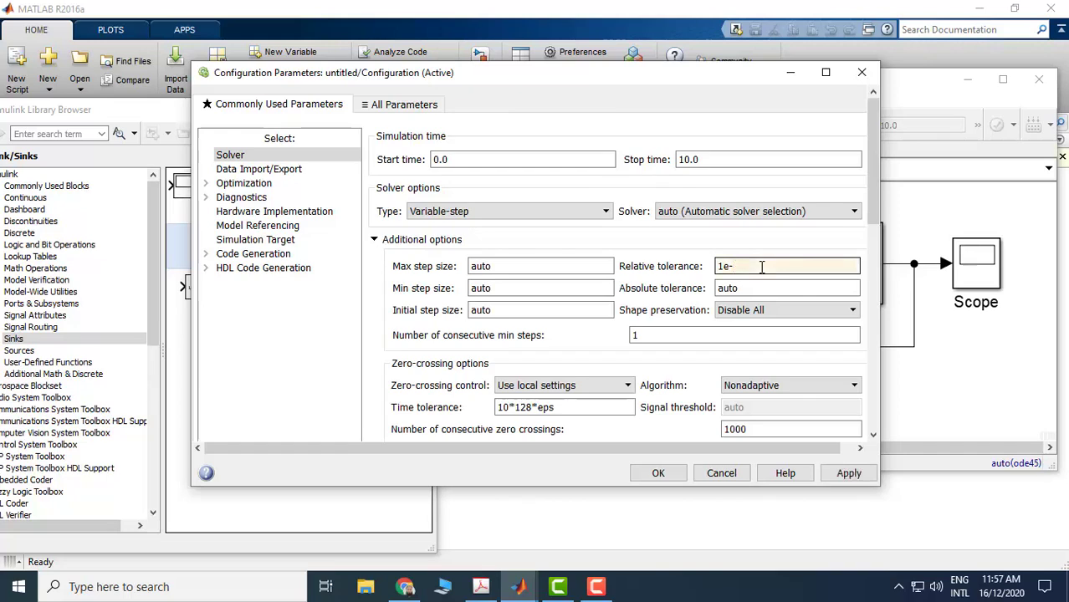
{"action": "left_click", "coordinate": [843, 473]}
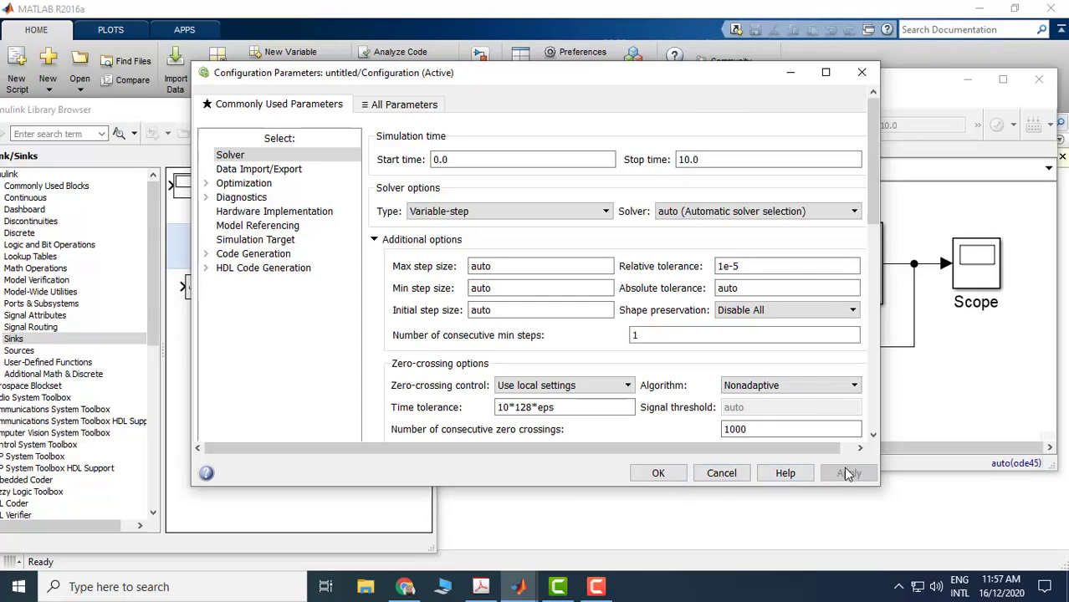
{"action": "left_click", "coordinate": [668, 474]}
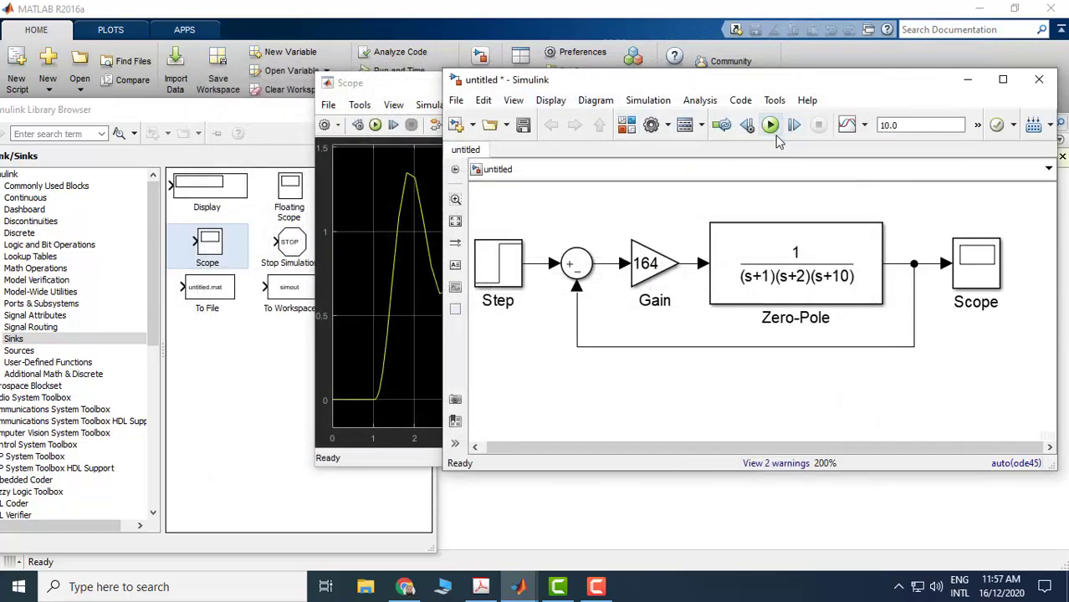
Rerun the simulation with the new tolerance and examine the response in the Scope
{"action": "left_click", "coordinate": [772, 125]}
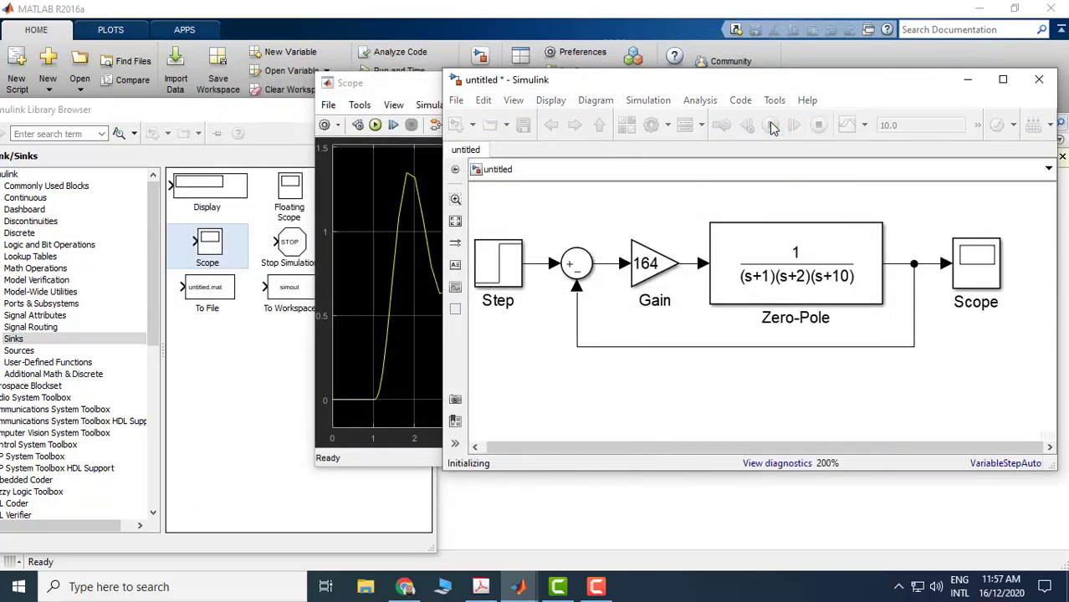
{"action": "left_click", "coordinate": [399, 89]}
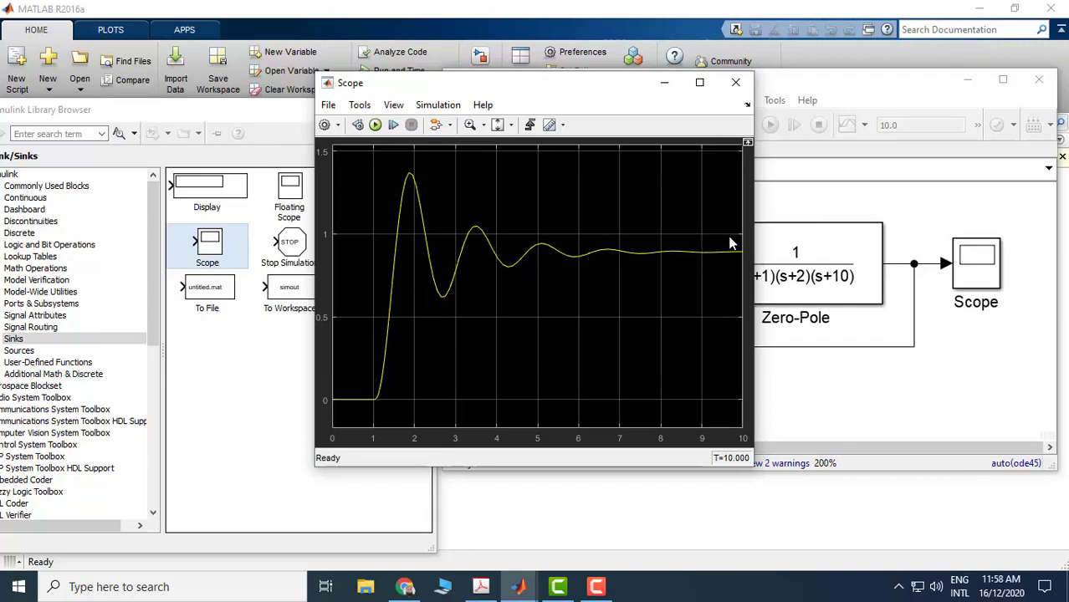
{"action": "left_click", "coordinate": [960, 377]}
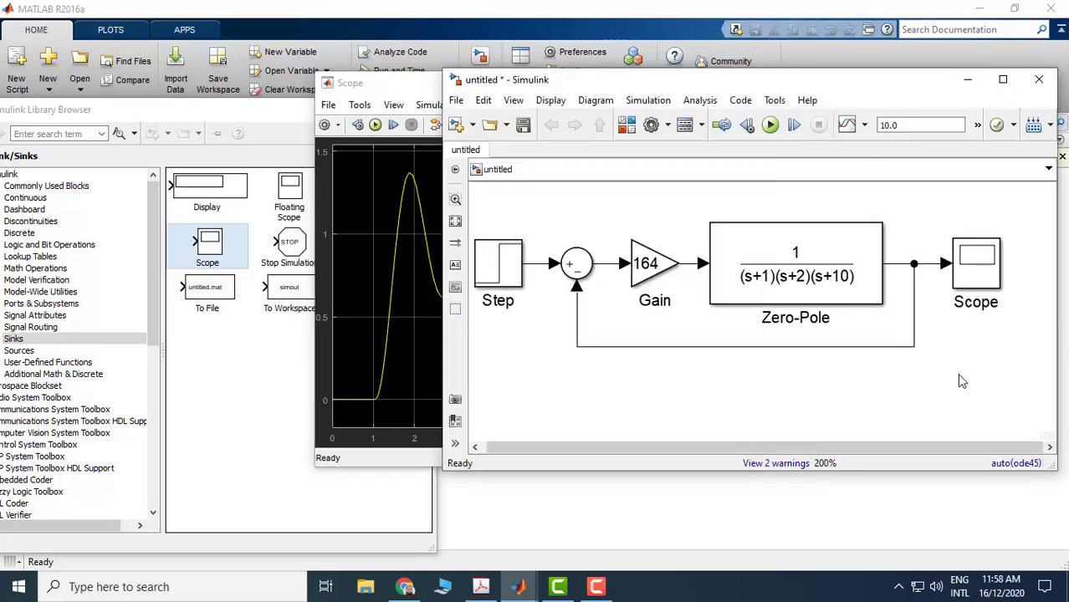
Maximize the model window and duplicate the entire closed loop directly below the original
{"action": "double_click", "coordinate": [884, 83]}
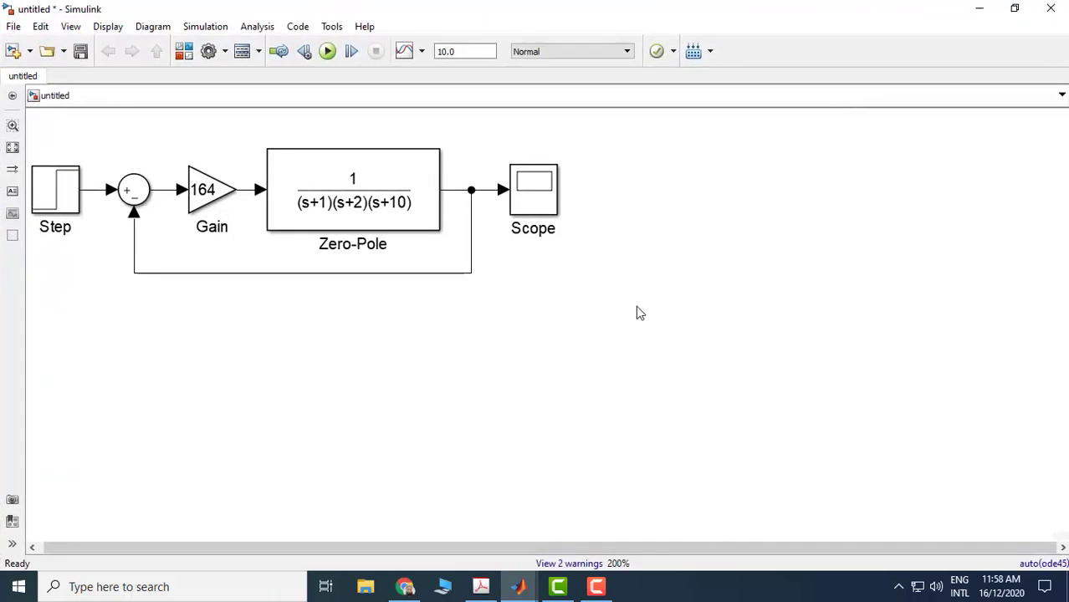
{"action": "left_click_drag", "start_coordinate": [669, 305], "coordinate": [42, 138]}
{"action": "left_click_drag", "start_coordinate": [397, 194], "coordinate": [396, 351]}
{"action": "left_click", "coordinate": [530, 390]}
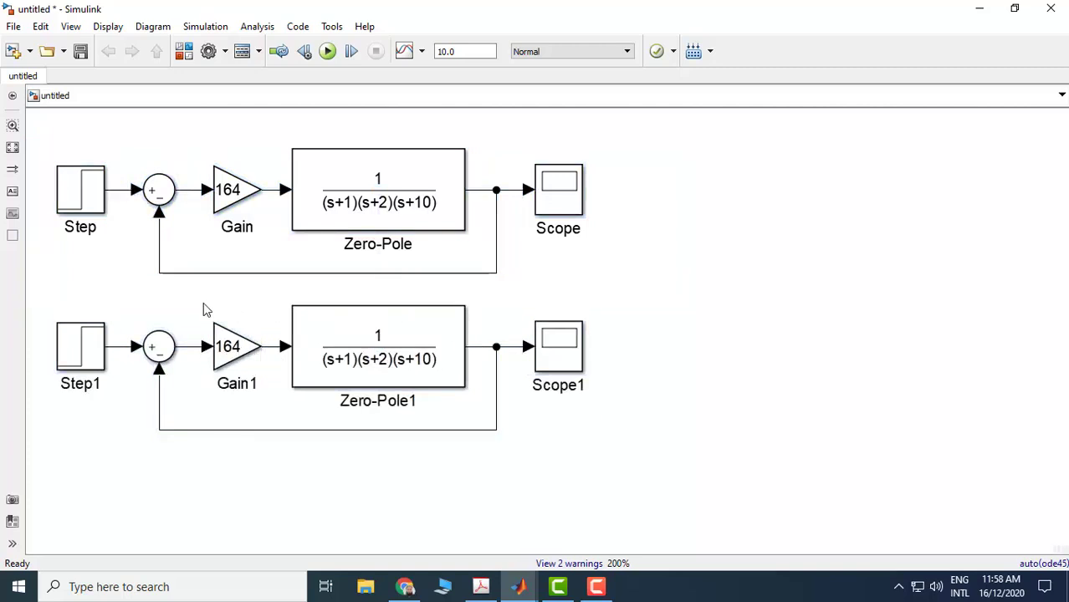
Shift the copied loop's Gain, Zero-Pole and Scope blocks to the right to make room after its Sum block
{"action": "left_click_drag", "start_coordinate": [205, 310], "coordinate": [662, 448]}
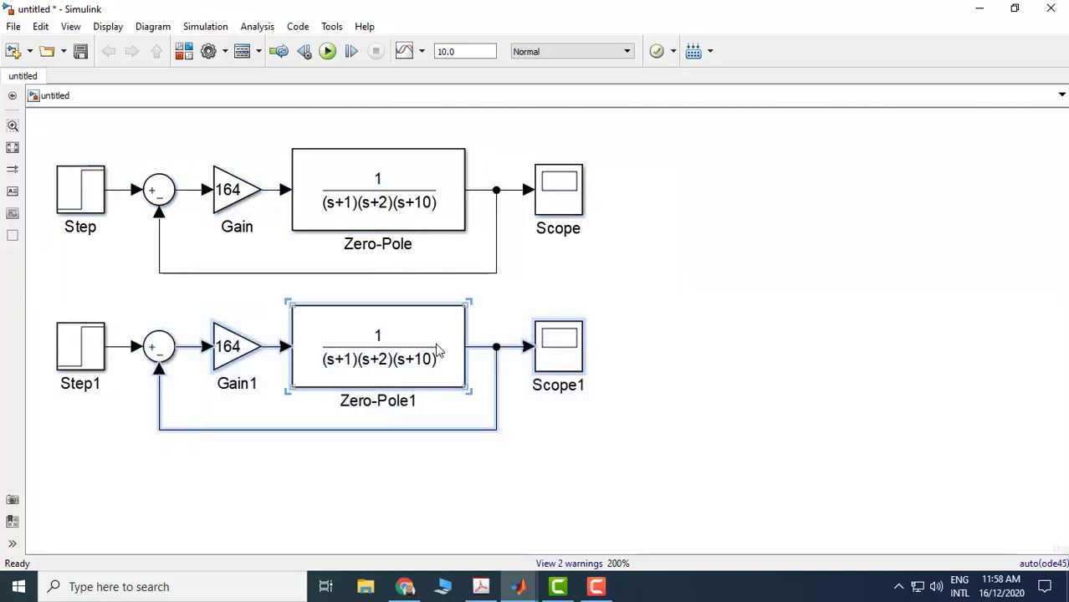
{"action": "left_click_drag", "start_coordinate": [438, 350], "coordinate": [619, 350]}
{"action": "left_click", "coordinate": [296, 353]}
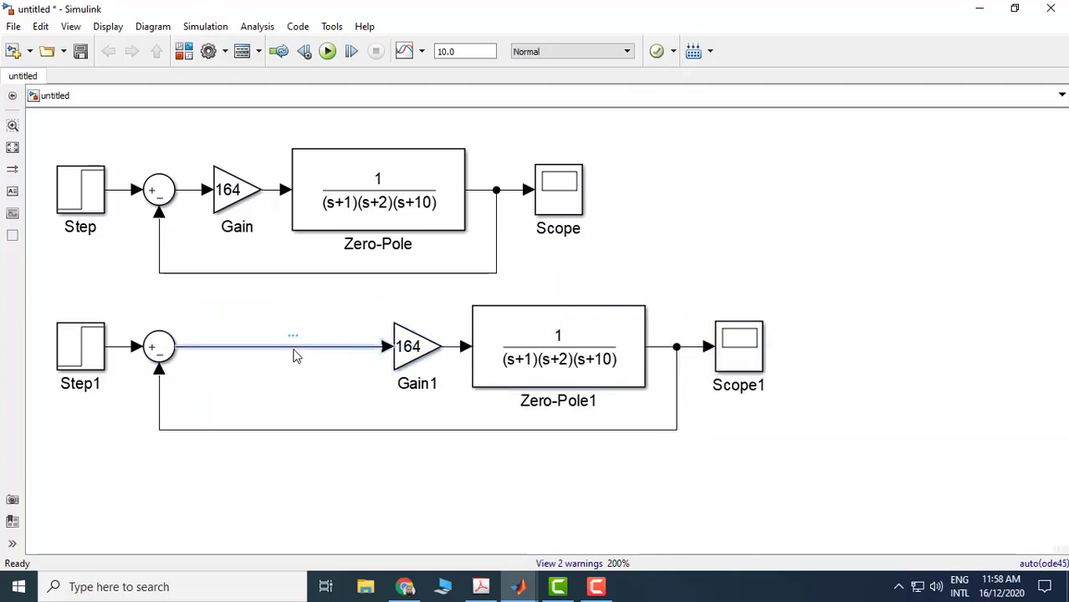
Insert a Zero-Pole block from the Continuous library between the Sum and Gain of the copied loop
{"action": "left_click", "coordinate": [185, 51]}
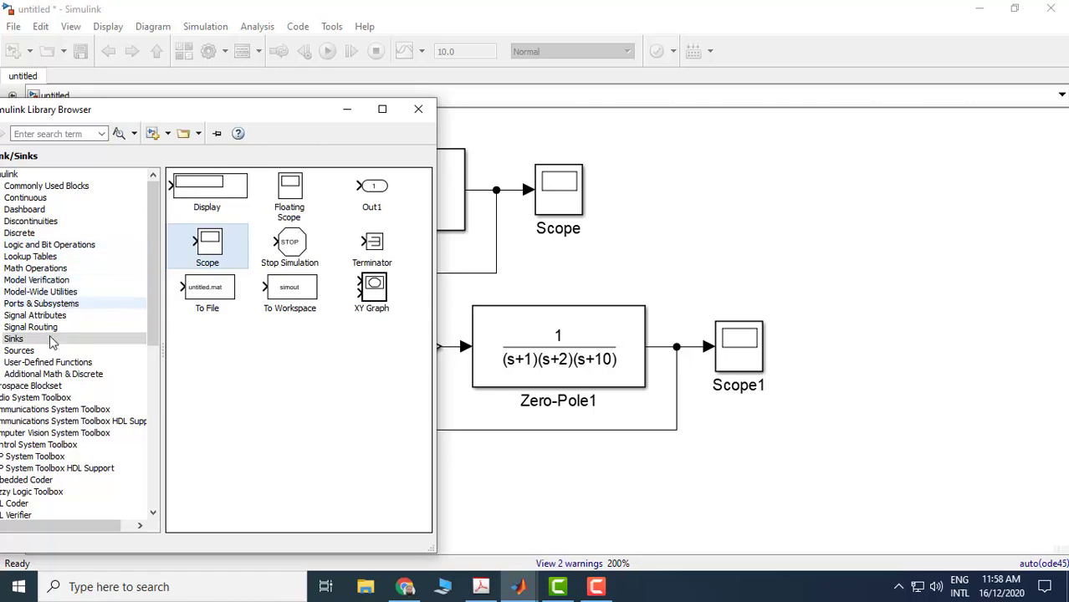
{"action": "left_click", "coordinate": [34, 199]}
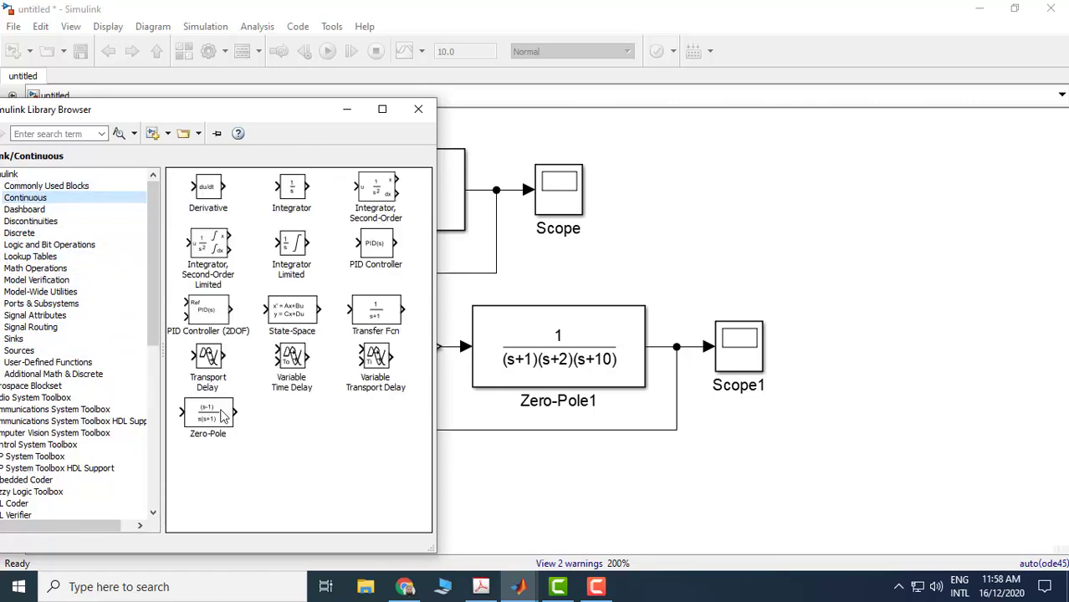
{"action": "left_click_drag", "start_coordinate": [213, 418], "coordinate": [291, 360]}
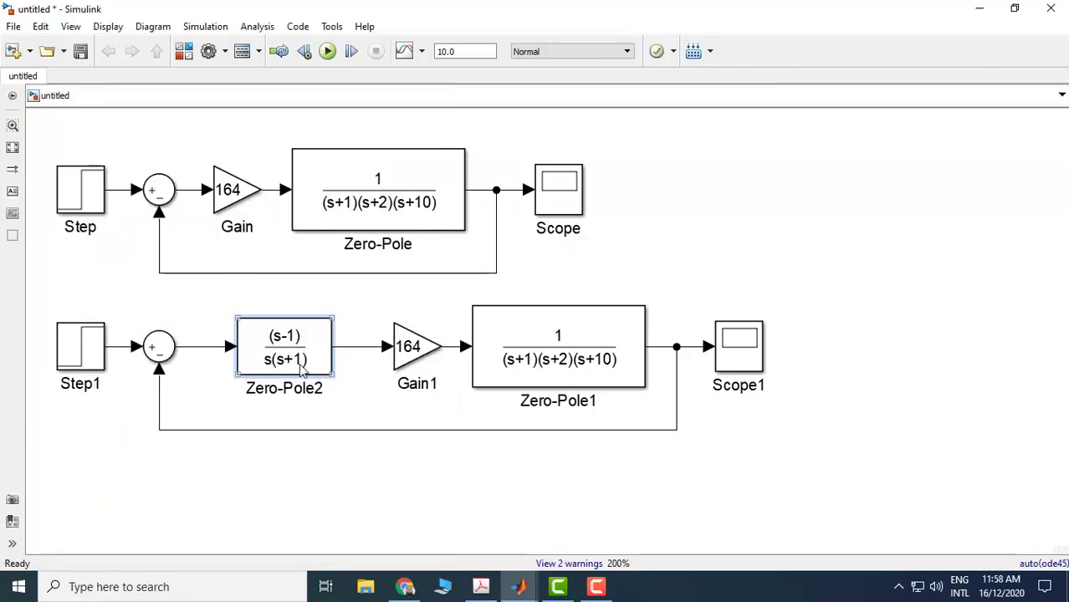
Set the zeros of the Zero-Pole block between the lower Sum and Gain to [-0.111]
{"action": "double_click", "coordinate": [291, 359]}
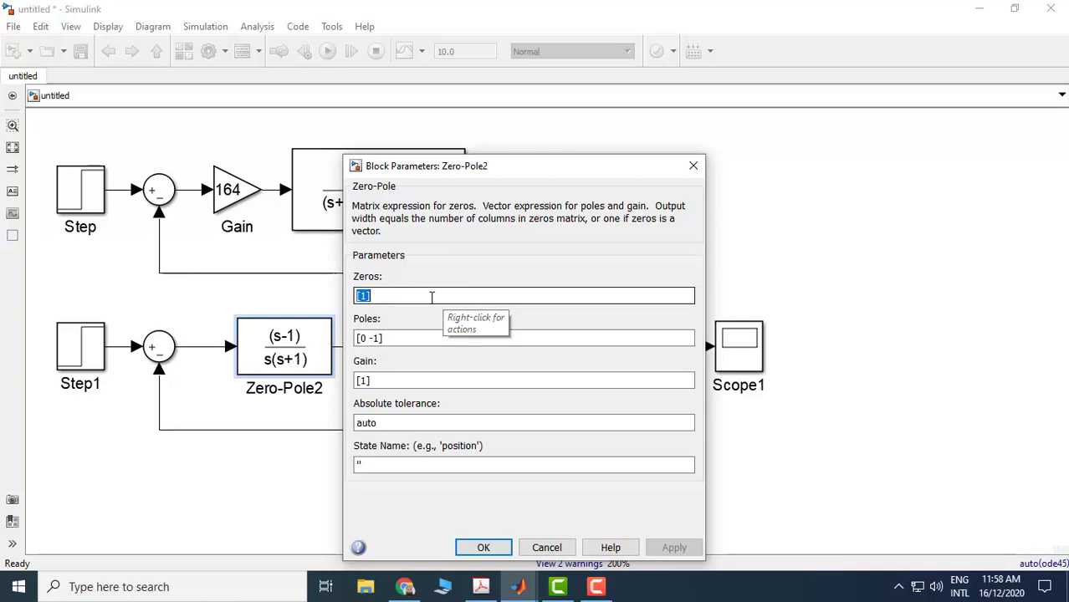
{"action": "key", "text": "Left"}
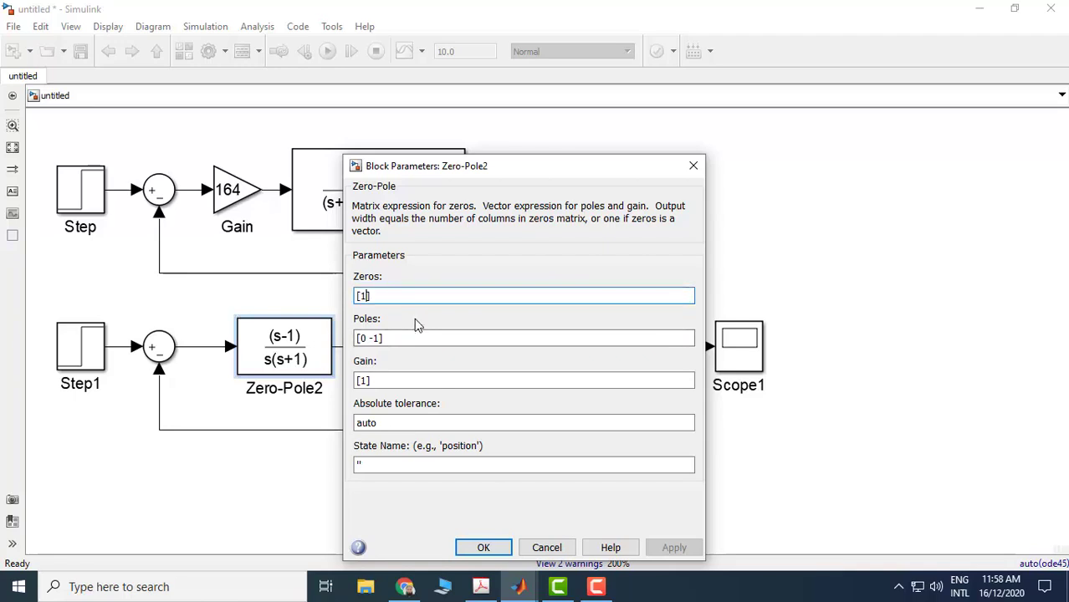
{"action": "key", "text": "Left"}
{"action": "type", "text": "-0."}
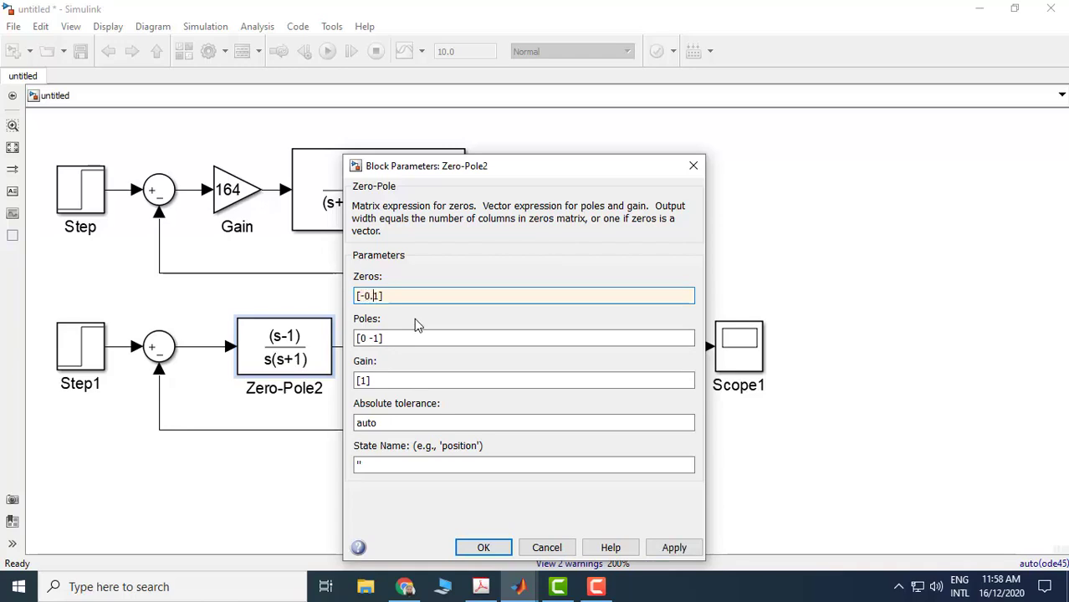
{"action": "type", "text": "11"}
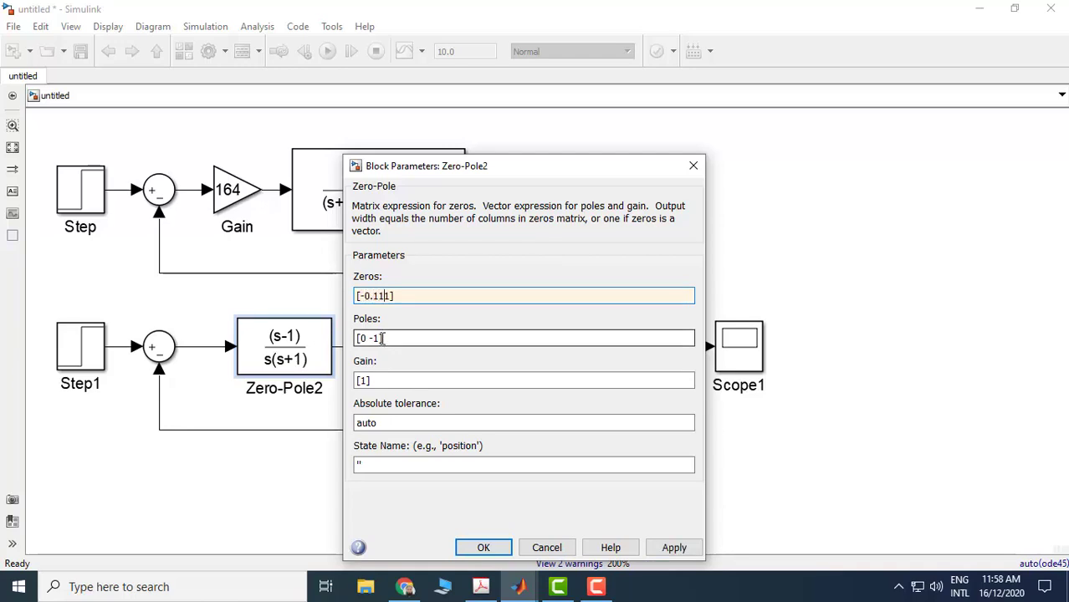
Set the poles of the inserted Zero-Pole block to [-0.01]
{"action": "left_click", "coordinate": [379, 338]}
{"action": "left_click", "coordinate": [386, 342]}
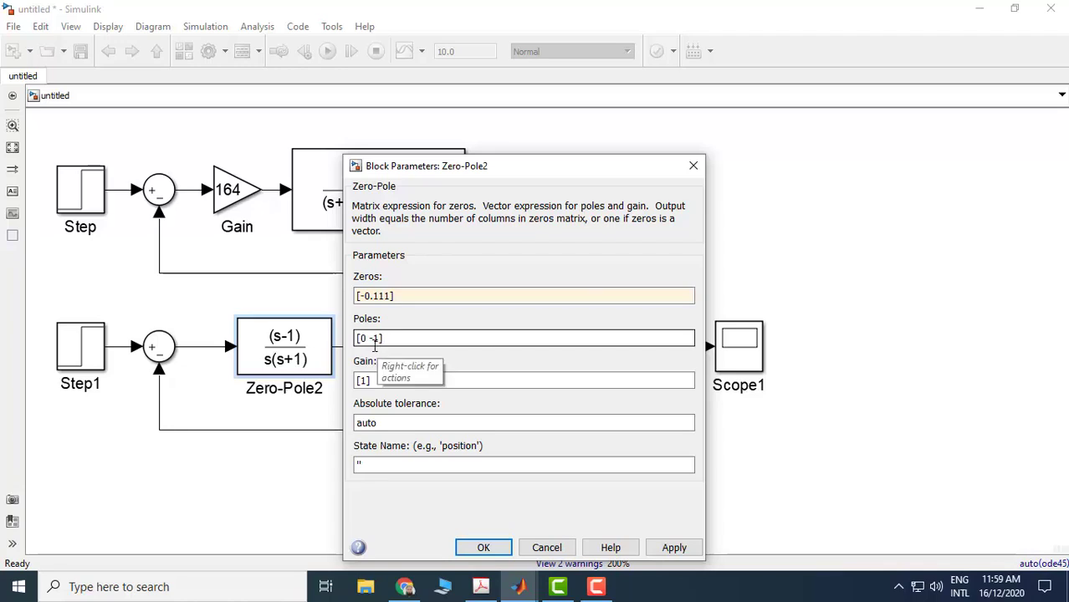
{"action": "left_click", "coordinate": [376, 342]}
{"action": "key", "text": "BackSpace"}
{"action": "key", "text": "BackSpace"}
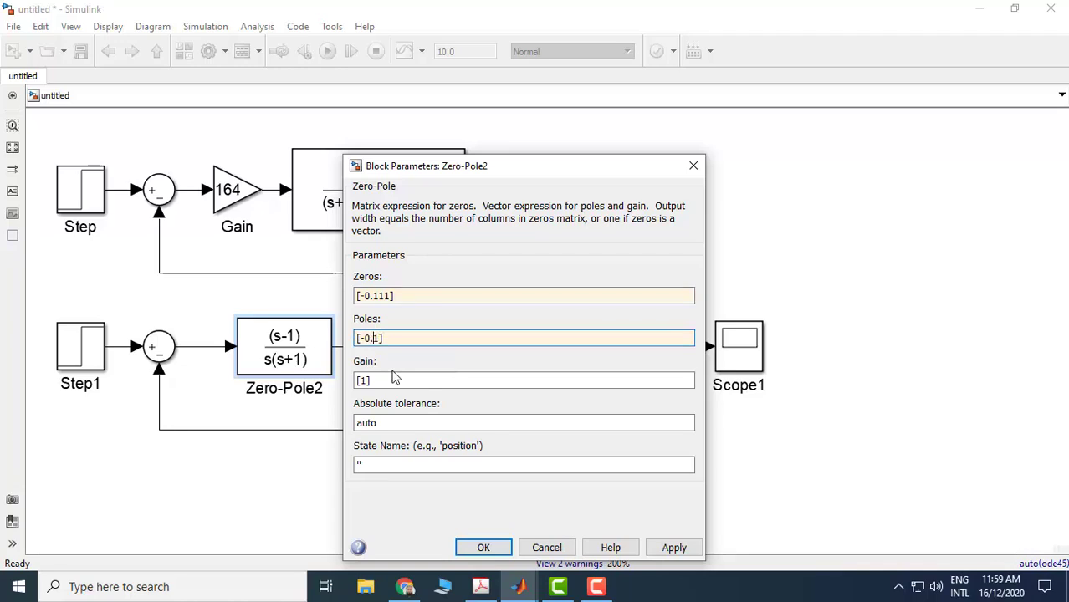
{"action": "type", "text": "0.0"}
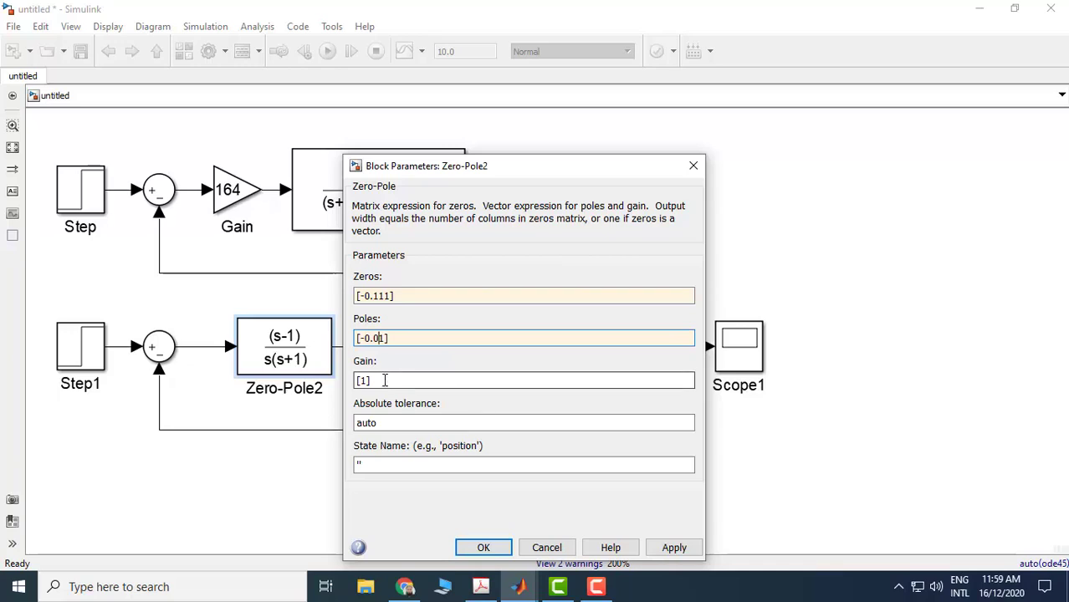
Apply the entered zero, pole and gain of 1 to the compensator block and close its parameters
{"action": "key", "text": "Tab"}
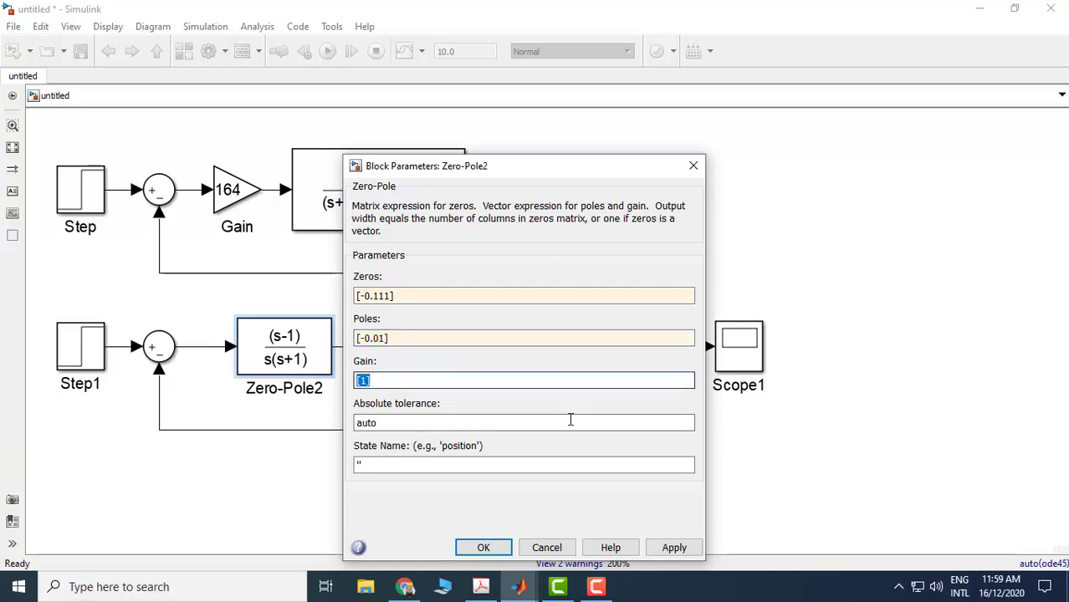
{"action": "left_click", "coordinate": [669, 548]}
{"action": "left_click", "coordinate": [468, 548]}
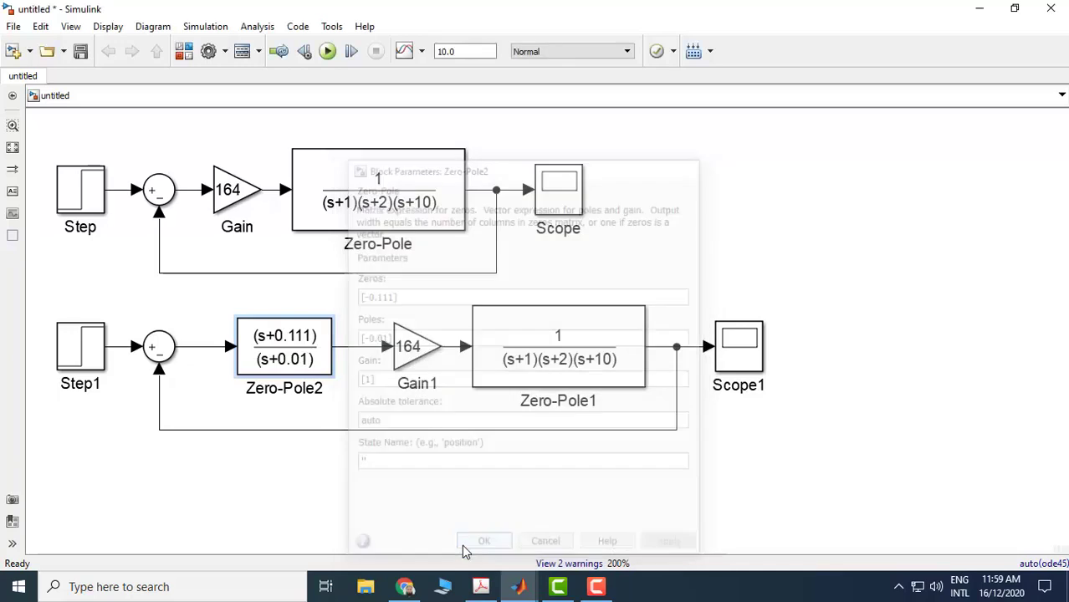
Delete the Scope of the compensated loop and move the uncompensated loop's Scope to the right, past the lower plant block
{"action": "left_click", "coordinate": [740, 359]}
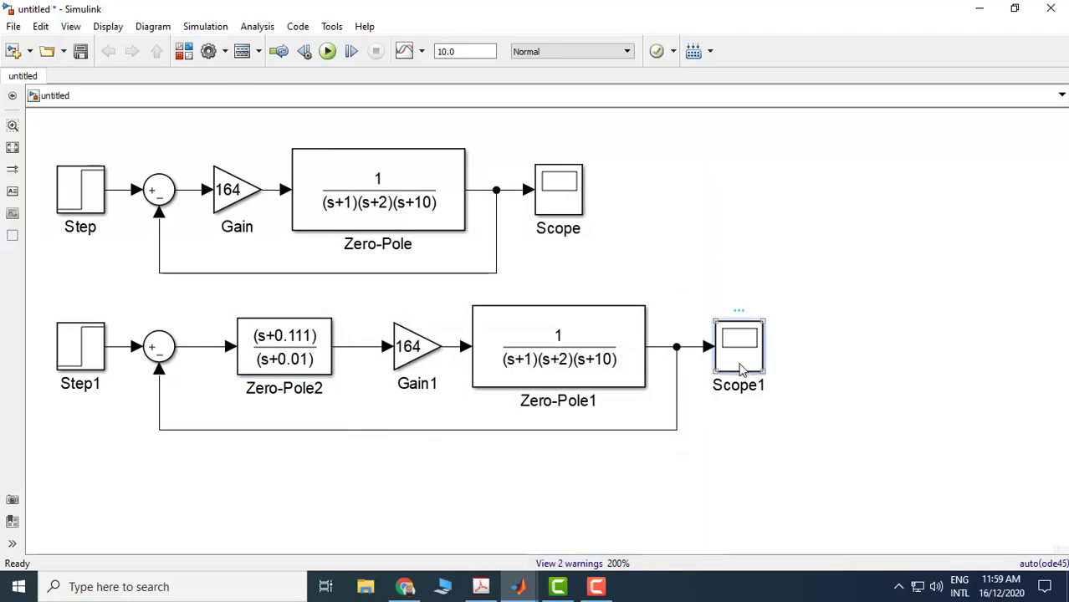
{"action": "key", "text": "Delete"}
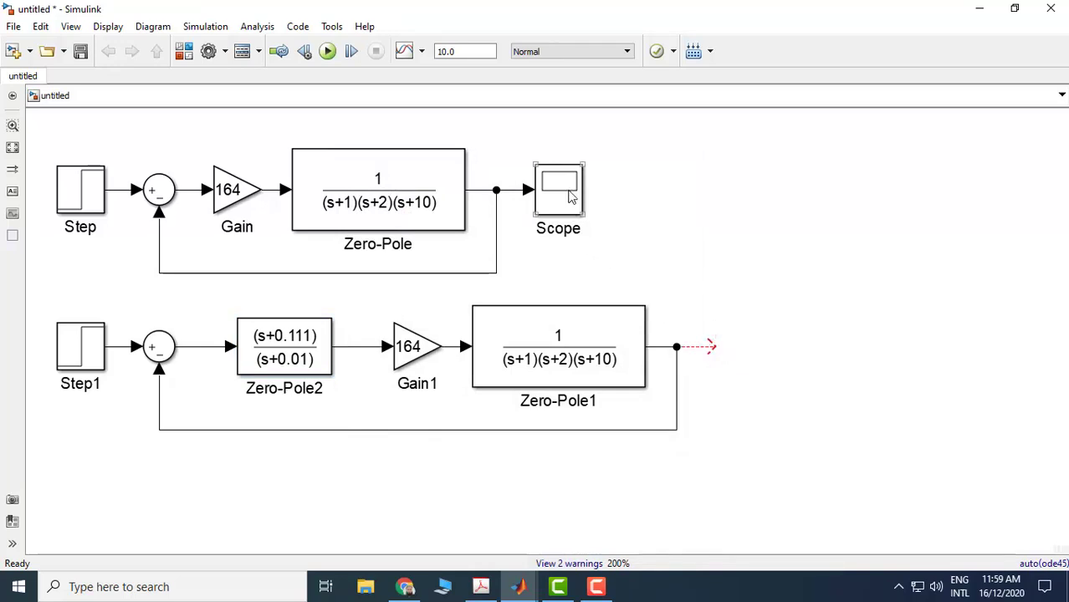
{"action": "left_click_drag", "start_coordinate": [577, 195], "coordinate": [823, 194]}
{"action": "left_click", "coordinate": [724, 241]}
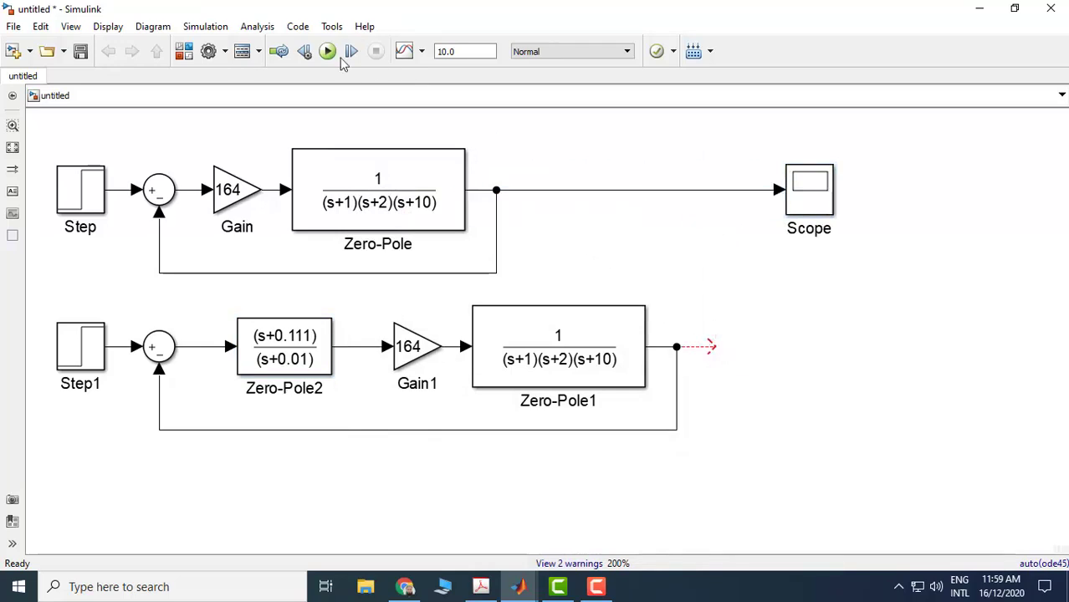
Insert a Mux block from the Commonly Used Blocks library between the loop outputs and the remaining Scope
{"action": "left_click", "coordinate": [184, 52]}
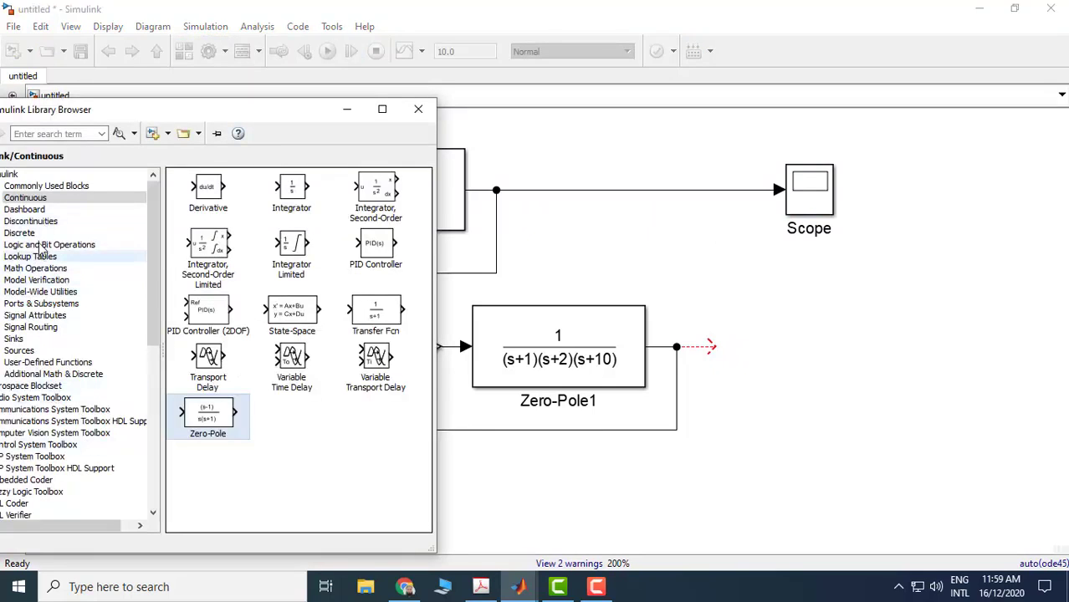
{"action": "left_click", "coordinate": [35, 186]}
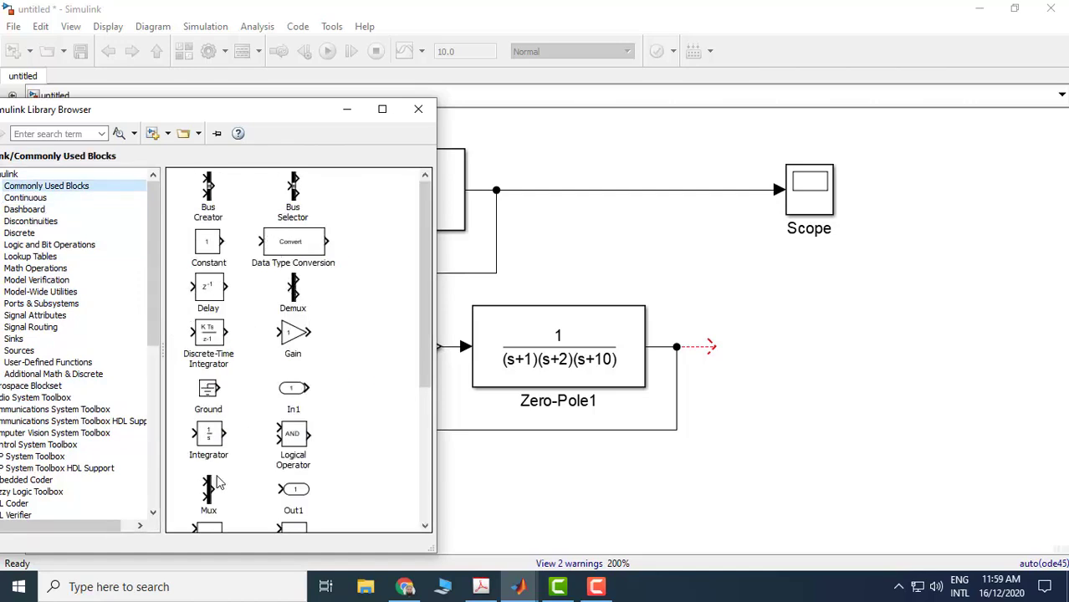
{"action": "left_click_drag", "start_coordinate": [211, 492], "coordinate": [728, 179]}
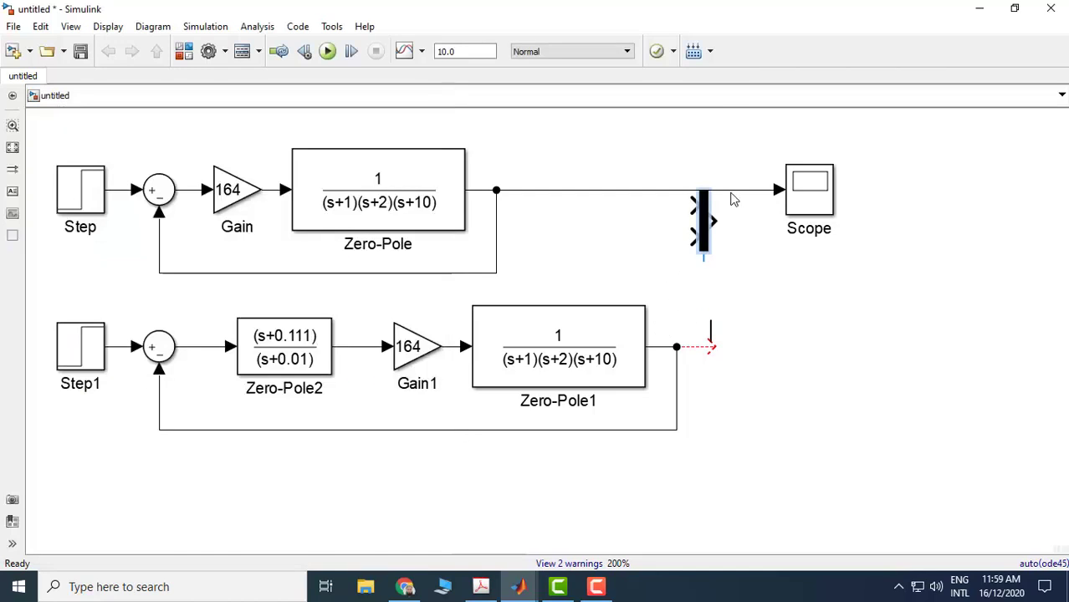
Remove the direct line to the Scope, wire both loop outputs into the Mux, and connect the Mux output to the Scope
{"action": "left_click", "coordinate": [676, 192]}
{"action": "key", "text": "Delete"}
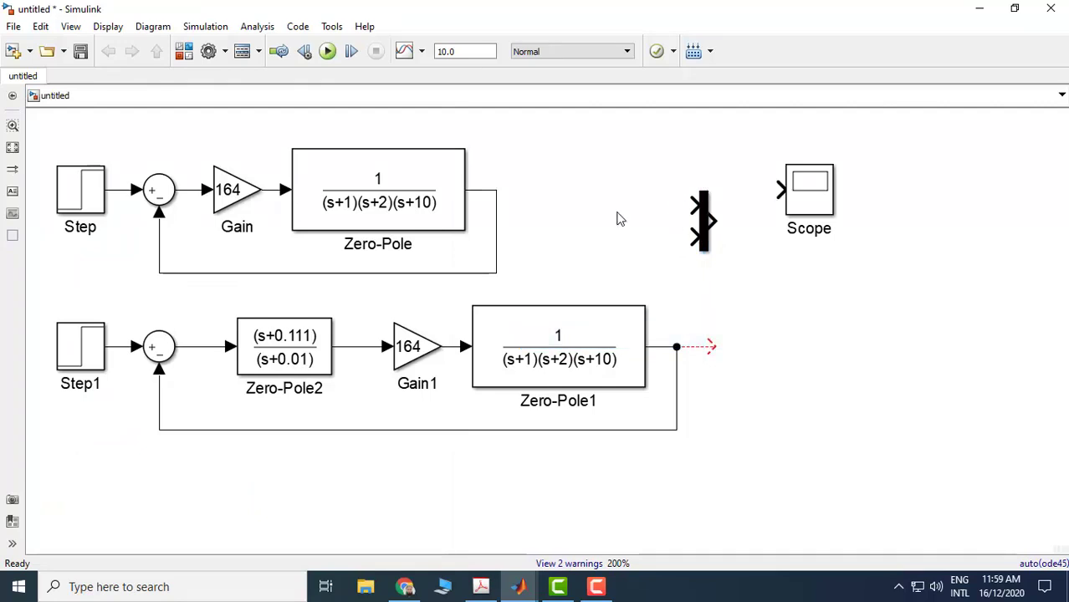
{"action": "left_click_drag", "start_coordinate": [494, 190], "coordinate": [695, 205]}
{"action": "left_click_drag", "start_coordinate": [712, 345], "coordinate": [706, 238]}
{"action": "left_click", "coordinate": [705, 222]}
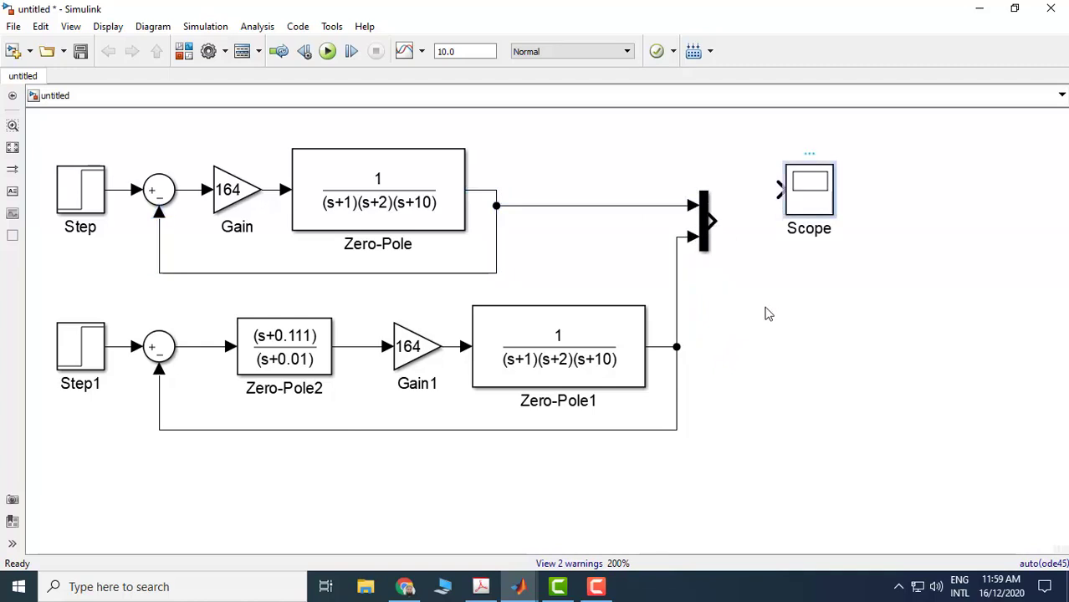
{"action": "left_click_drag", "start_coordinate": [707, 224], "coordinate": [782, 193]}
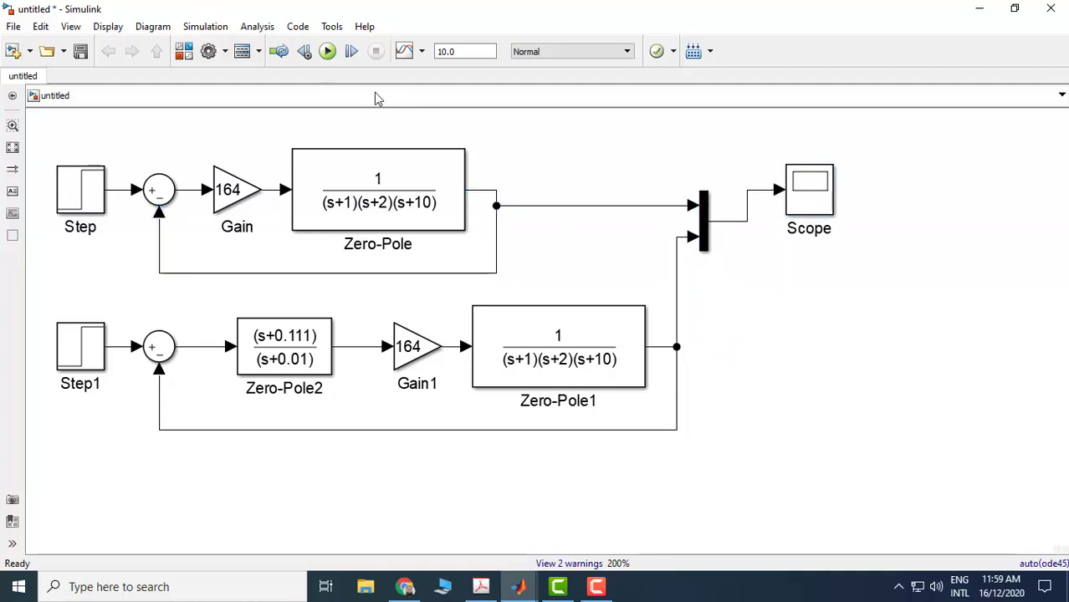
Run the simulation and compare the two loop responses in the maximized Scope window
{"action": "left_click", "coordinate": [327, 51]}
{"action": "double_click", "coordinate": [811, 205]}
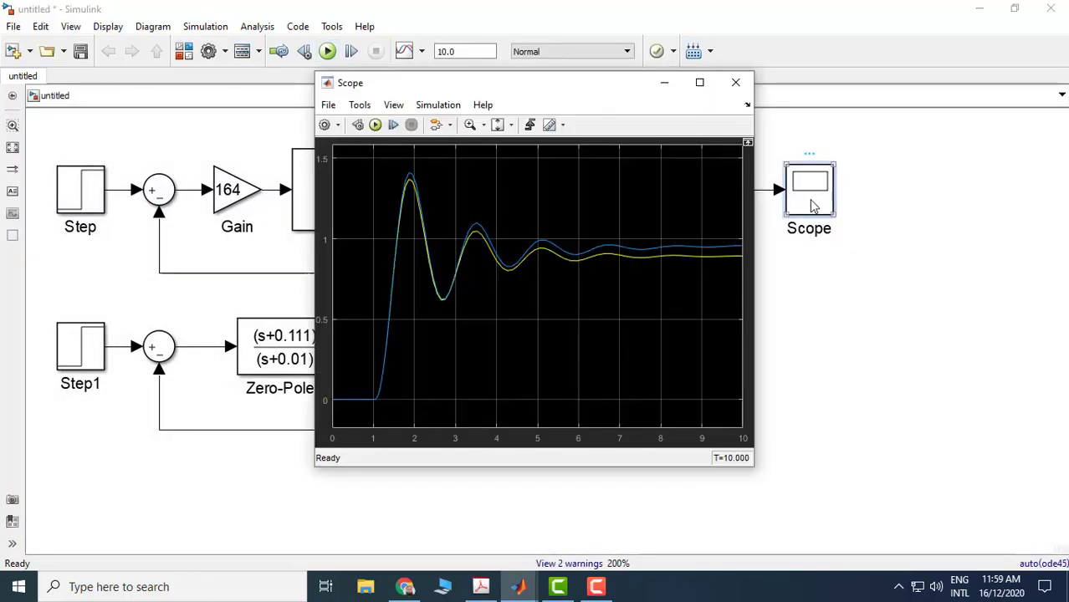
{"action": "left_click", "coordinate": [699, 84]}
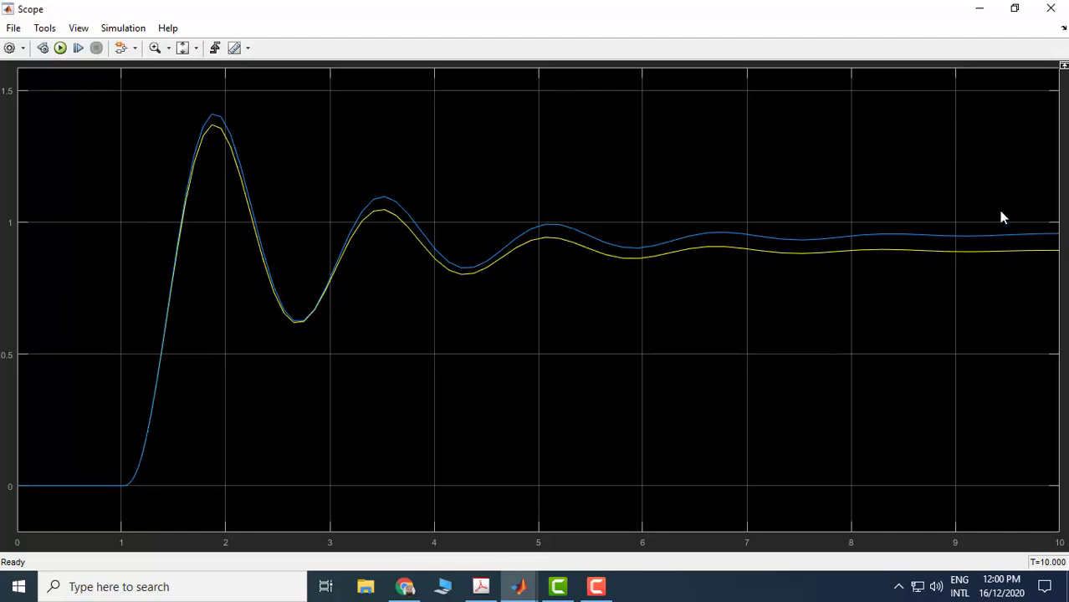
{"action": "left_click", "coordinate": [977, 8]}
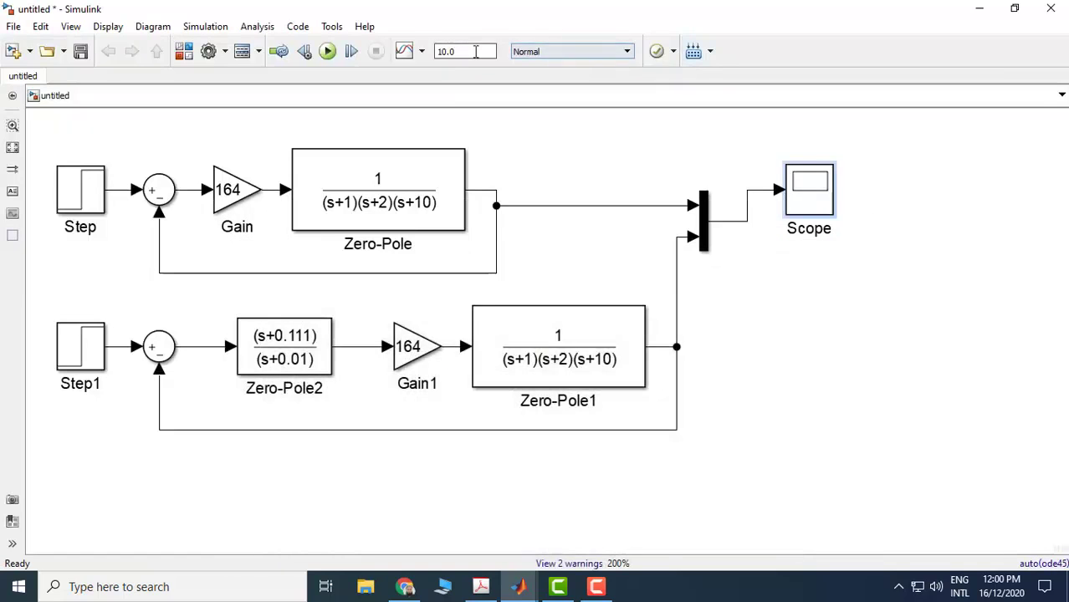
Set the simulation stop time to 20, rerun the model and view both responses in the Scope
{"action": "double_click", "coordinate": [471, 51]}
{"action": "type", "text": "20"}
{"action": "left_click", "coordinate": [327, 52]}
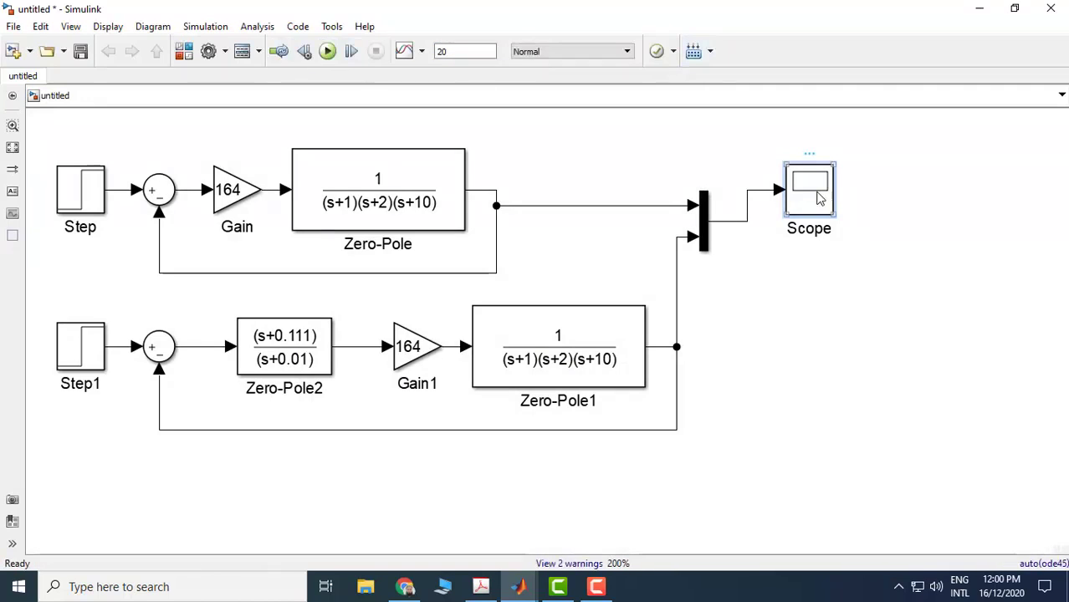
{"action": "double_click", "coordinate": [819, 198]}
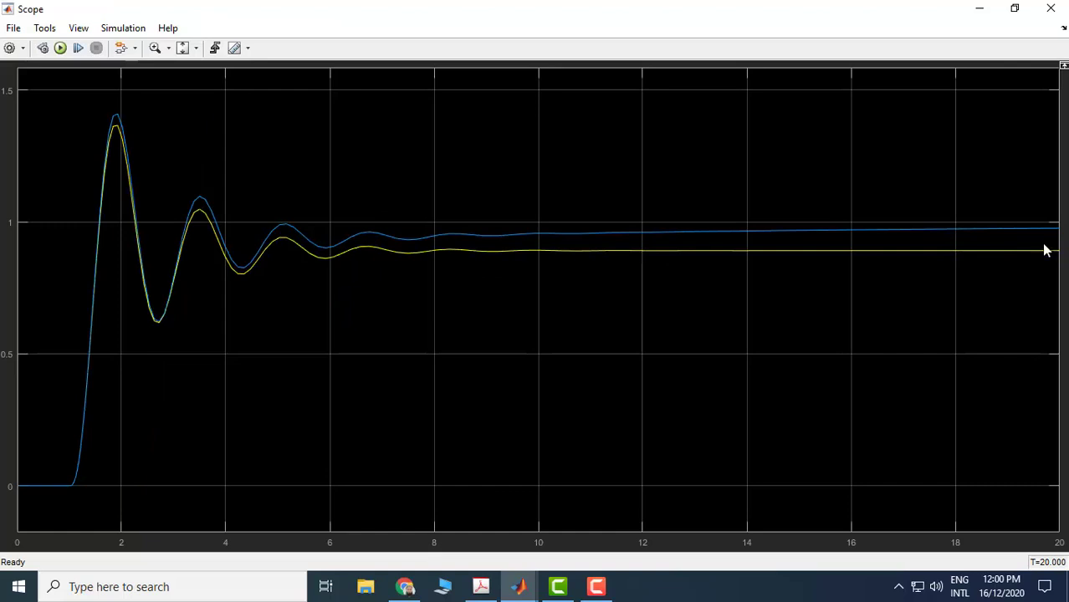
{"action": "left_click", "coordinate": [979, 9]}
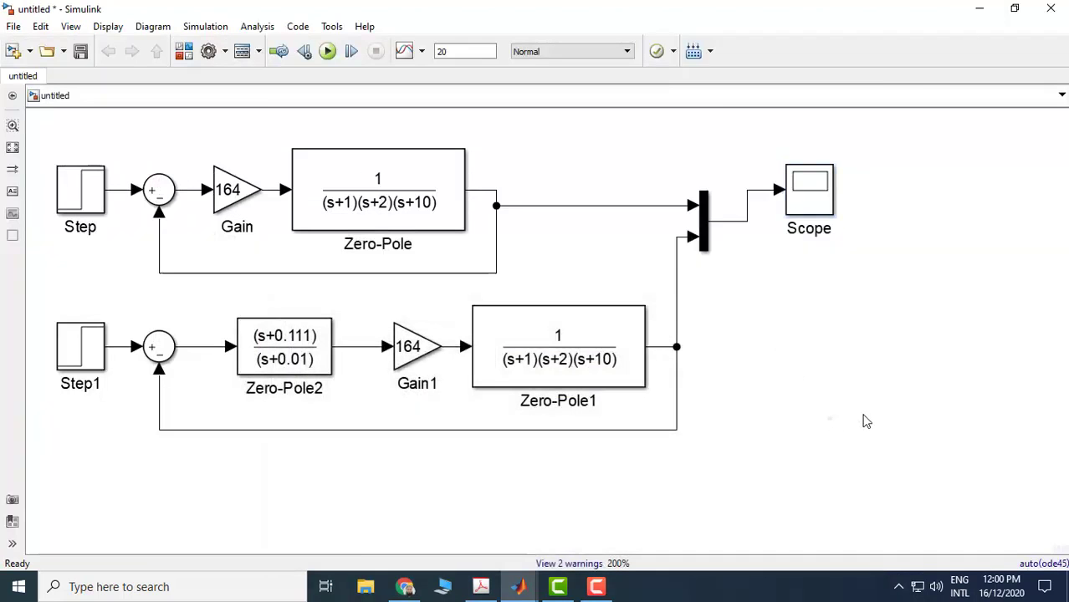
Duplicate the whole compensated loop and place the copy below the original
{"action": "left_click_drag", "start_coordinate": [33, 299], "coordinate": [729, 459]}
{"action": "scroll", "coordinate": [772, 432], "scroll_direction": "down", "scroll_amount": 1}
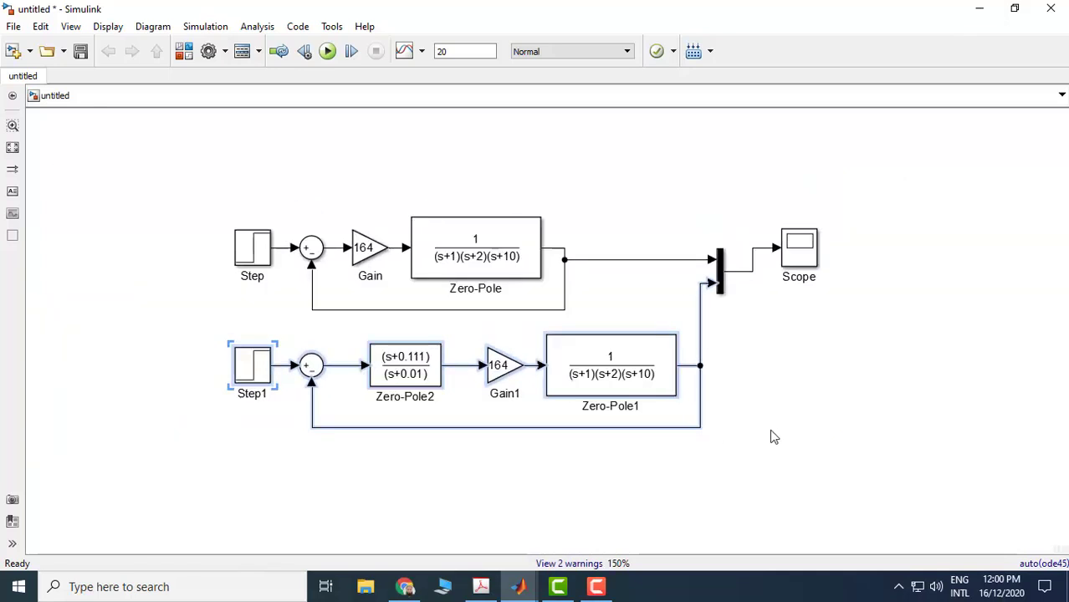
{"action": "left_click_drag", "start_coordinate": [616, 381], "coordinate": [616, 517]}
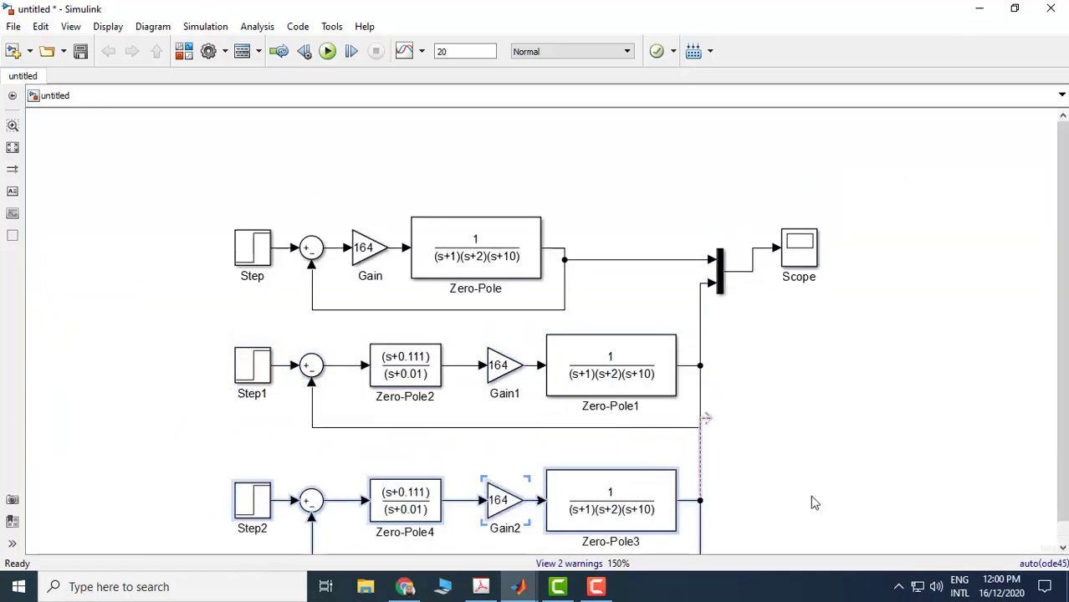
Set the compensator in the third loop to zeros [-0.011] and poles [-0.001]
{"action": "double_click", "coordinate": [406, 502]}
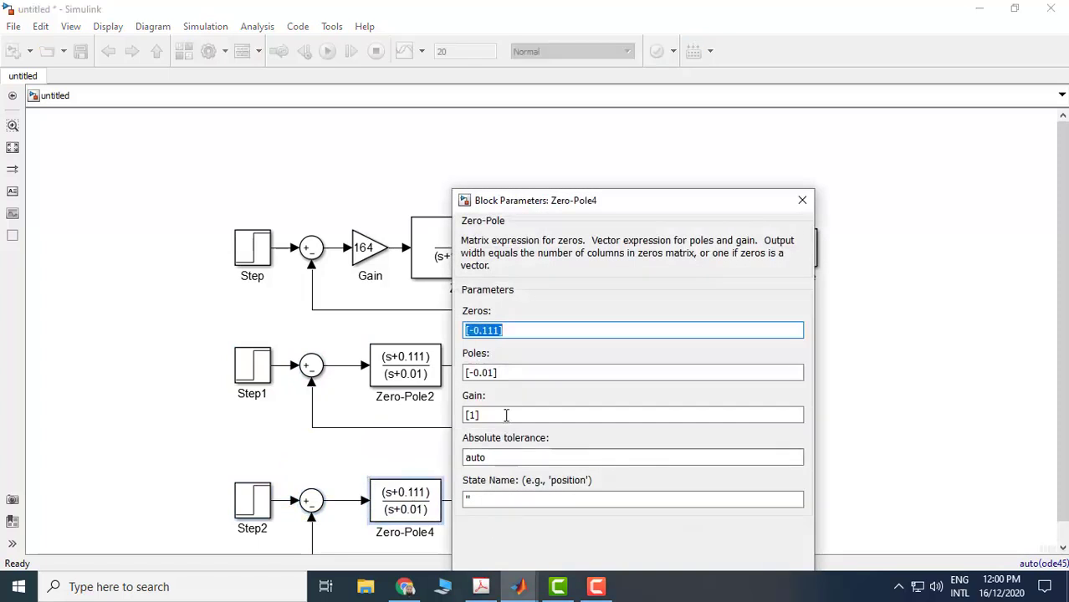
{"action": "left_click", "coordinate": [484, 330]}
{"action": "type", "text": "0"}
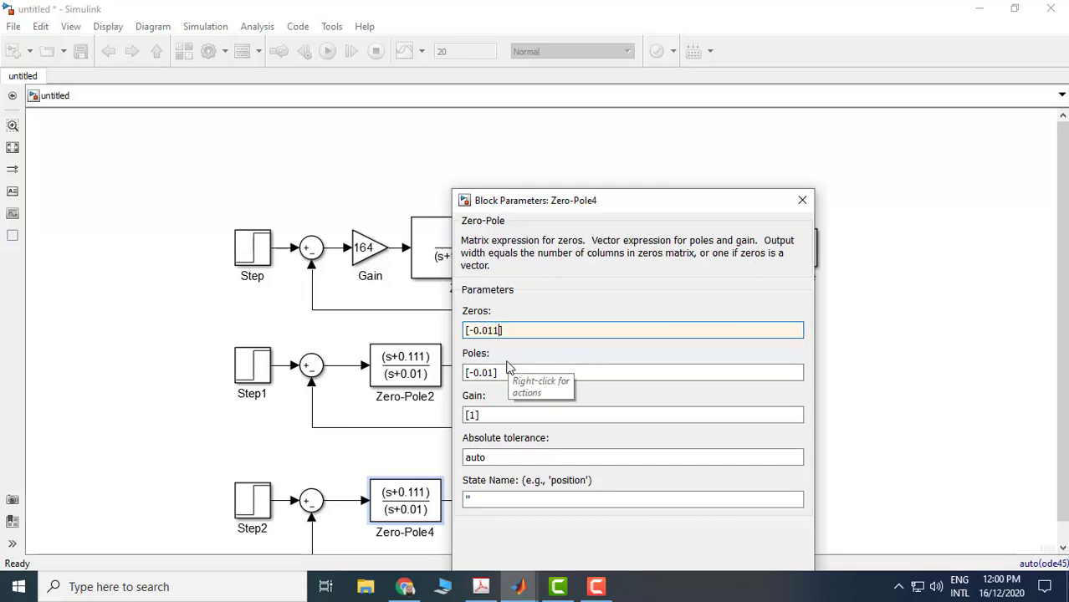
{"action": "triple_click", "coordinate": [483, 373]}
{"action": "left_click", "coordinate": [486, 373]}
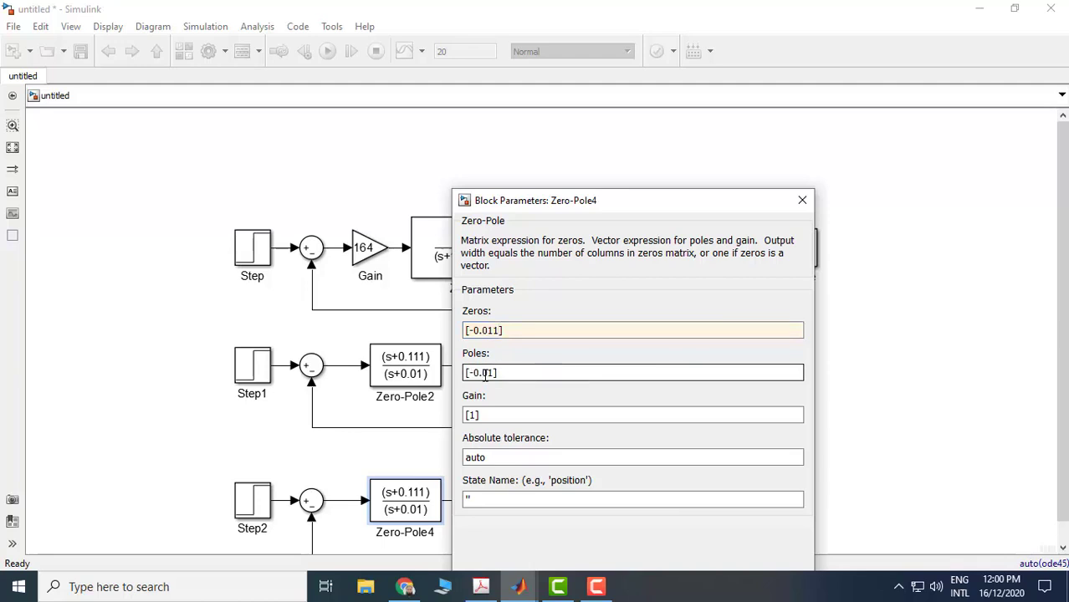
{"action": "type", "text": "0"}
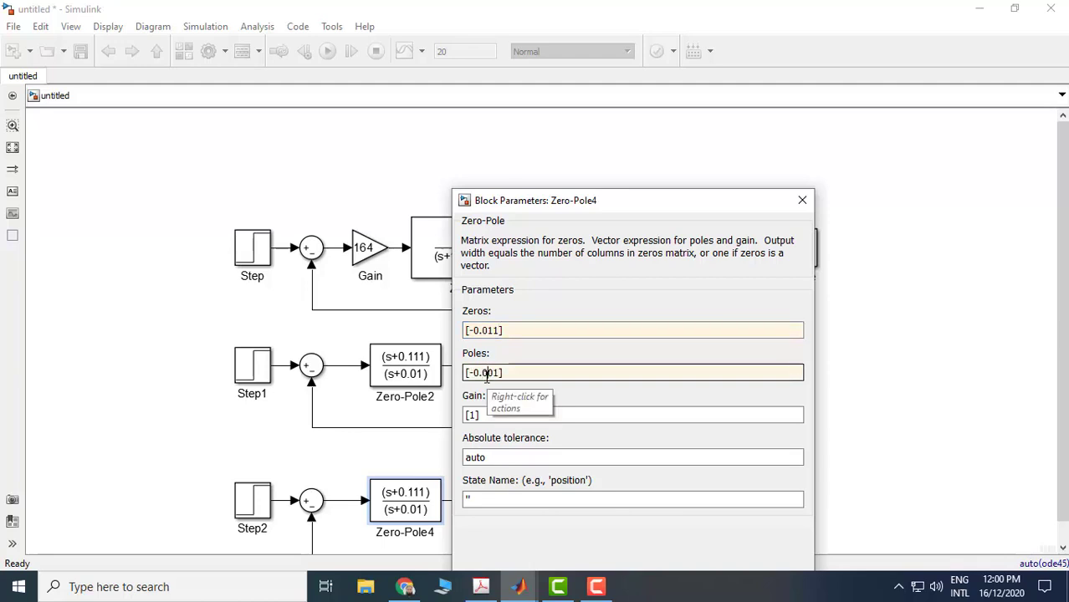
{"action": "left_click_drag", "start_coordinate": [594, 203], "coordinate": [583, 116]}
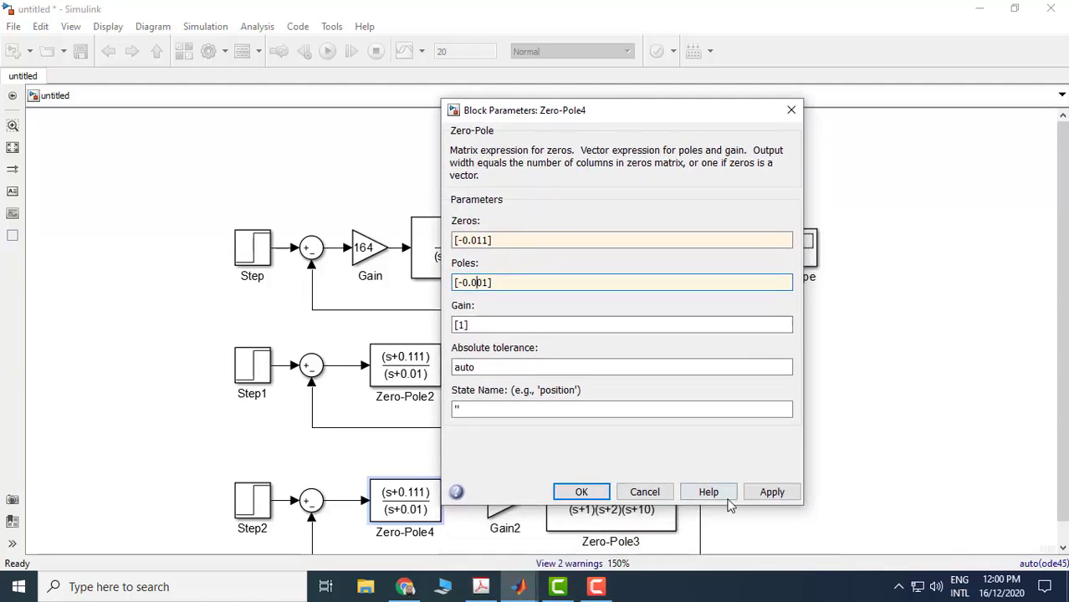
{"action": "left_click", "coordinate": [773, 495]}
{"action": "left_click", "coordinate": [582, 495]}
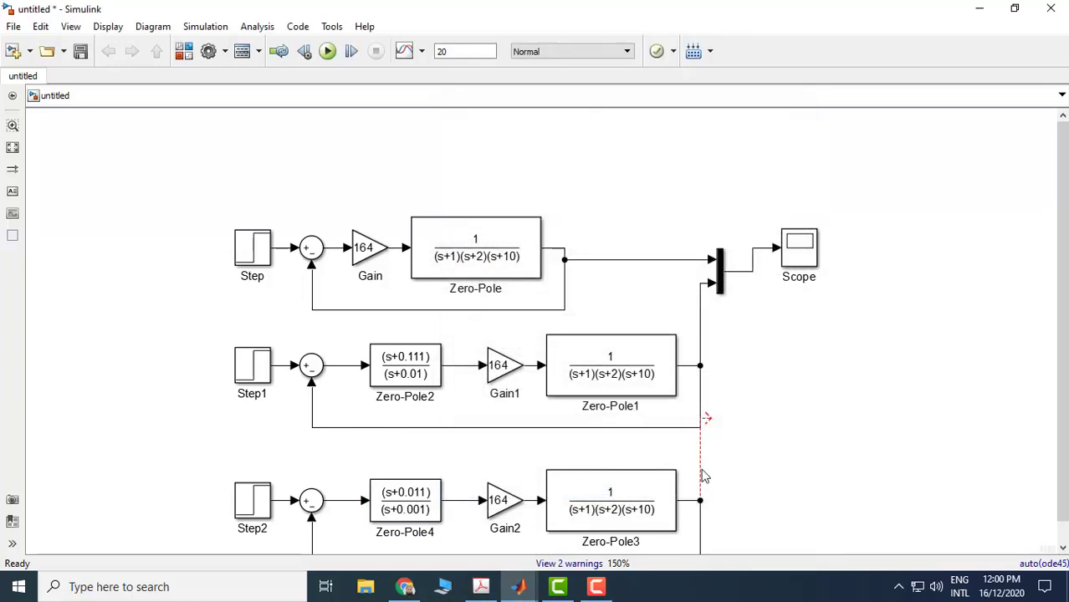
Remove the third loop's dangling output line and set the Mux block's number of inputs to 3
{"action": "left_click_drag", "start_coordinate": [702, 476], "coordinate": [707, 431]}
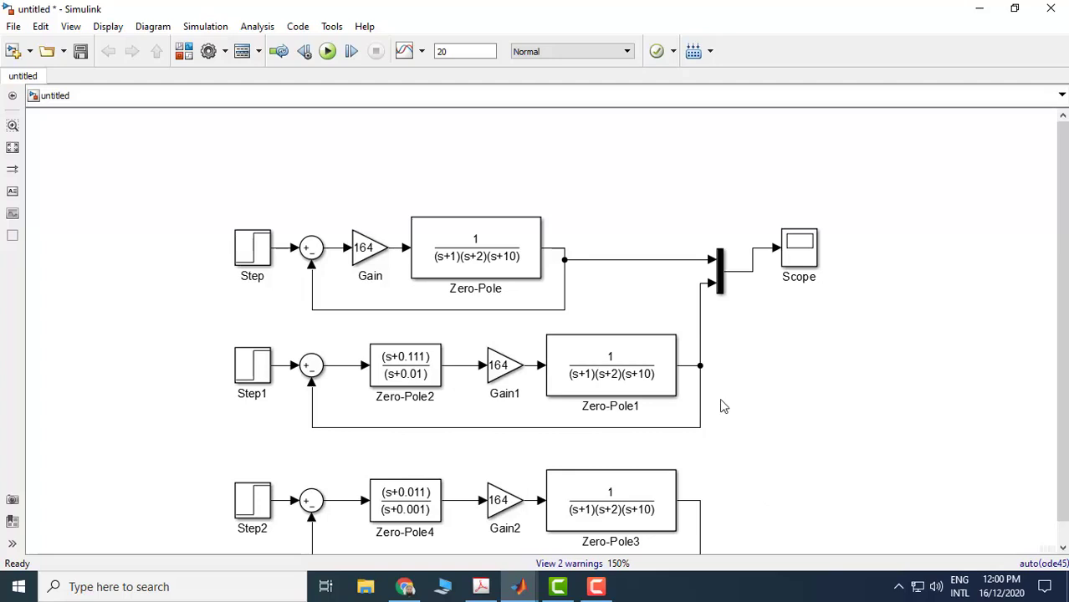
{"action": "left_click", "coordinate": [721, 277]}
{"action": "left_click_drag", "start_coordinate": [721, 276], "coordinate": [738, 277]}
{"action": "double_click", "coordinate": [738, 274]}
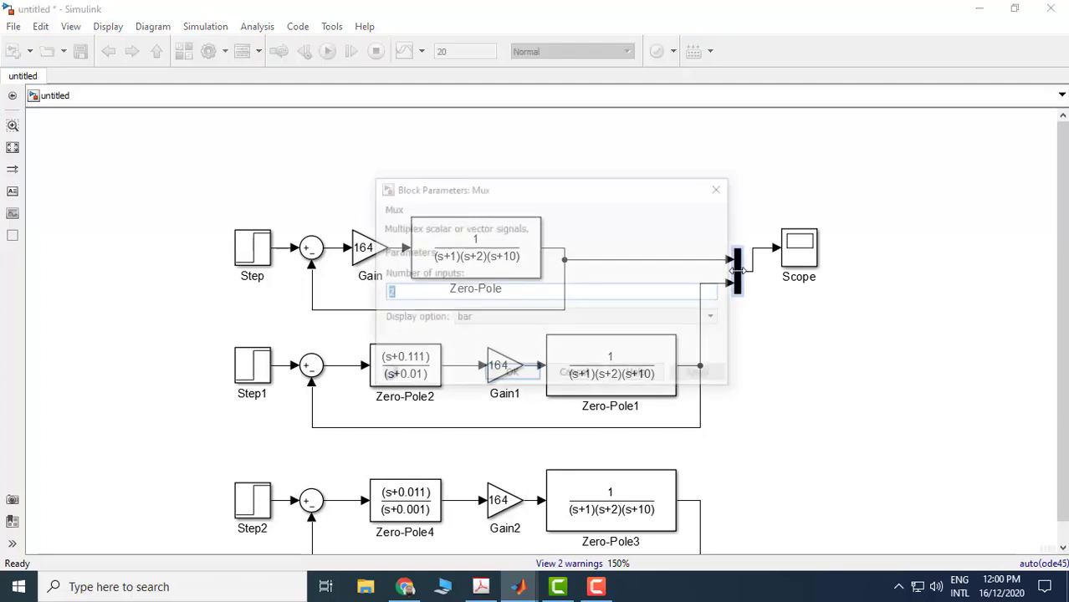
{"action": "type", "text": "3"}
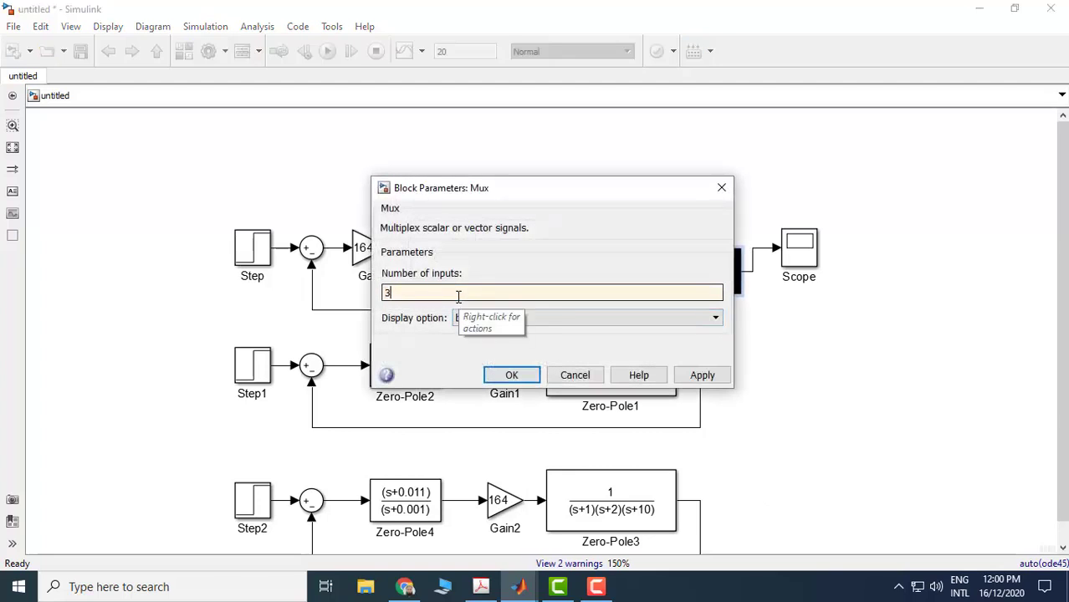
{"action": "left_click", "coordinate": [702, 375]}
{"action": "left_click", "coordinate": [510, 375]}
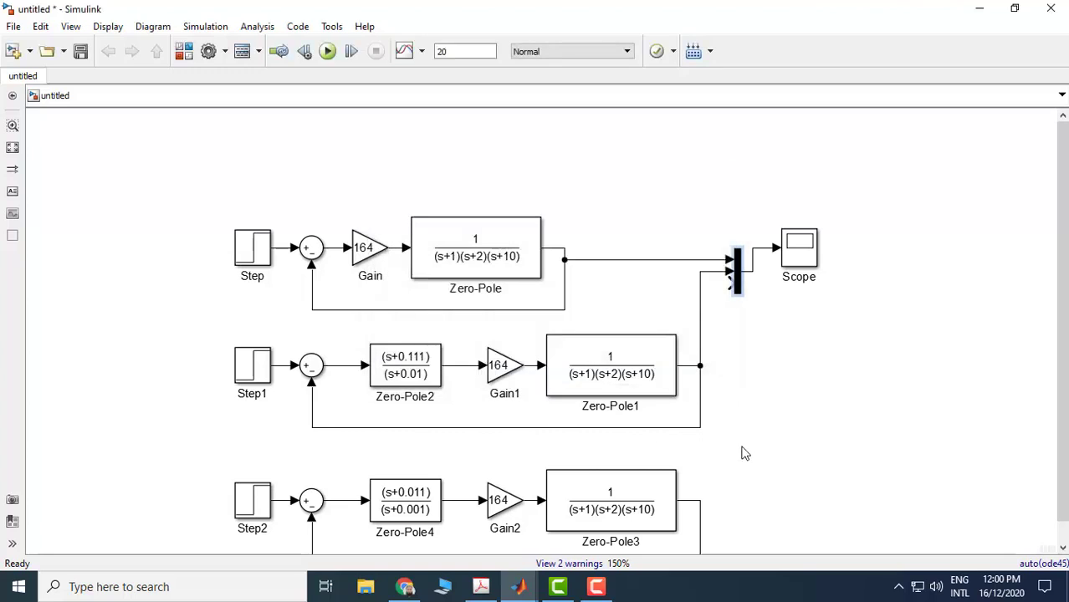
Connect the third loop's output to the free third input of the Mux
{"action": "mouse_move", "coordinate": [702, 497]}
{"action": "left_mouse_down"}
{"action": "mouse_move", "coordinate": [733, 376]}
{"action": "mouse_move", "coordinate": [733, 286]}
{"action": "left_mouse_up"}
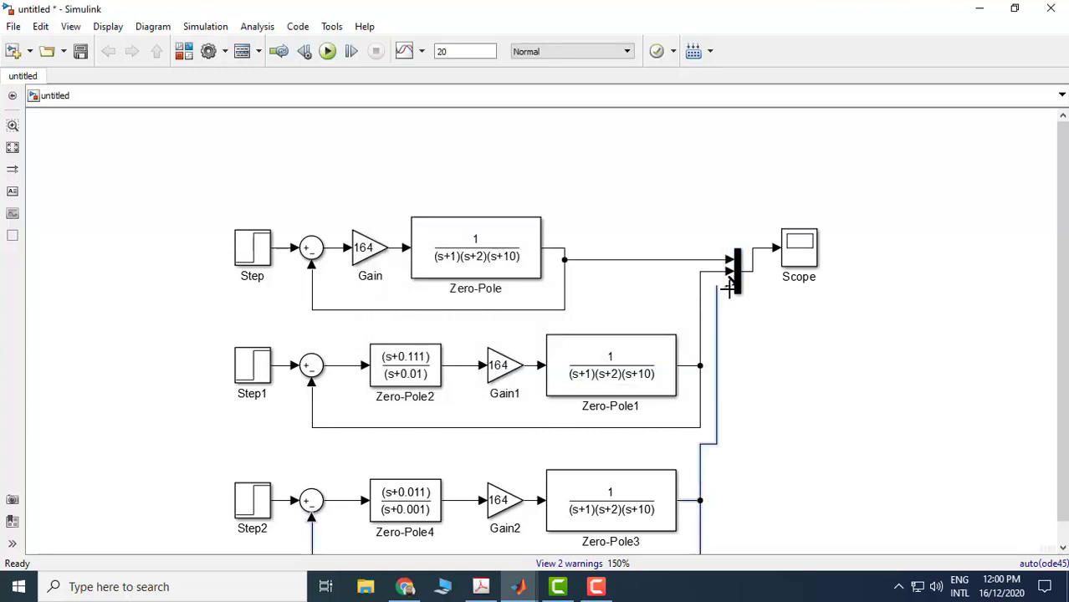
{"action": "left_click", "coordinate": [803, 370]}
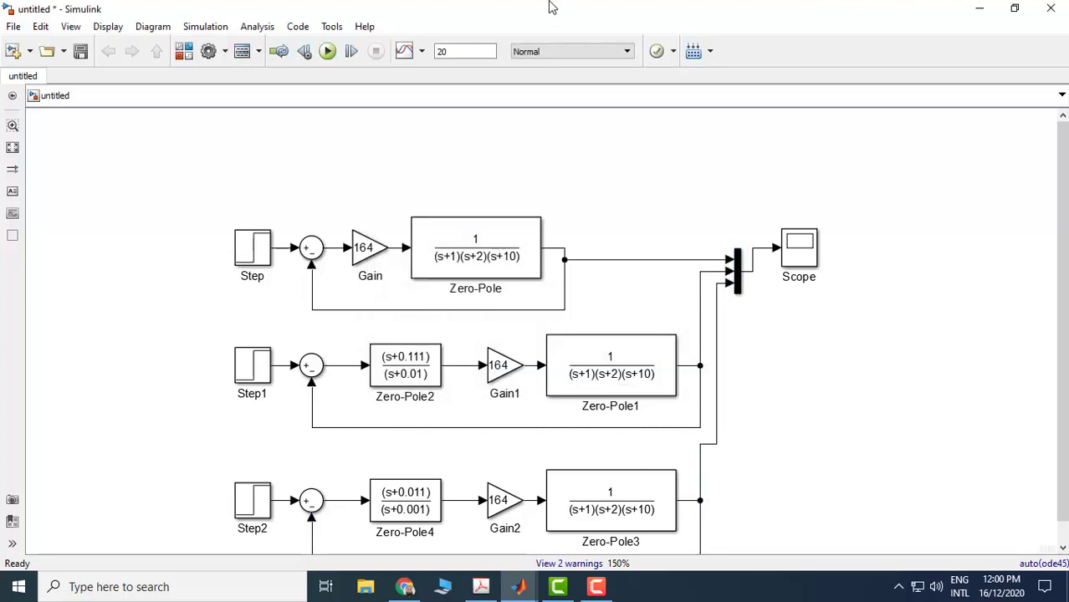
Run the simulation and compare the three loop responses in the Scope
{"action": "left_click", "coordinate": [327, 51]}
{"action": "double_click", "coordinate": [799, 246]}
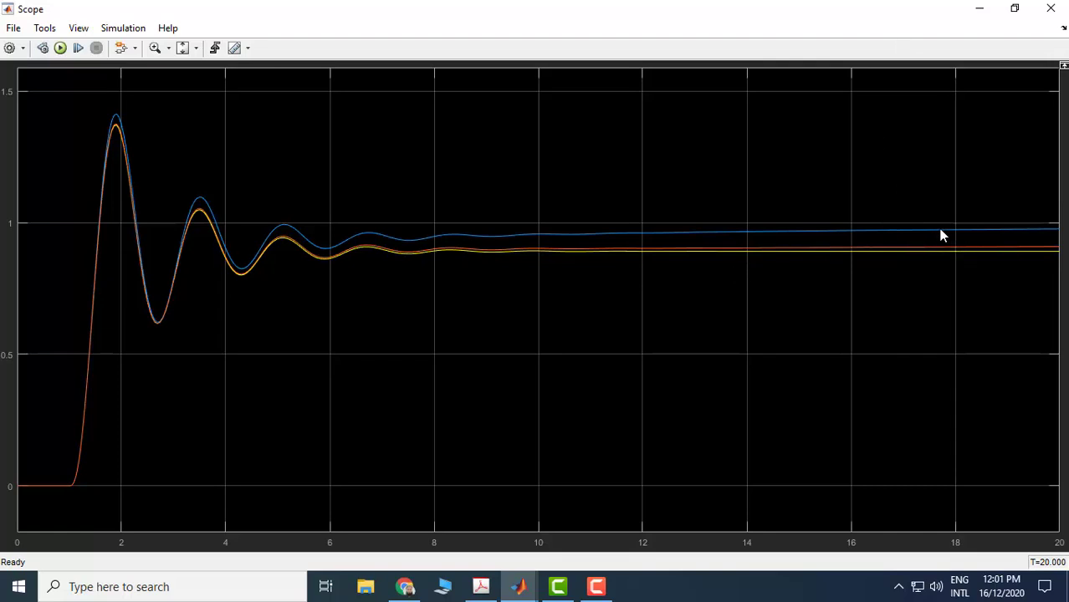
{"action": "left_click", "coordinate": [979, 8]}
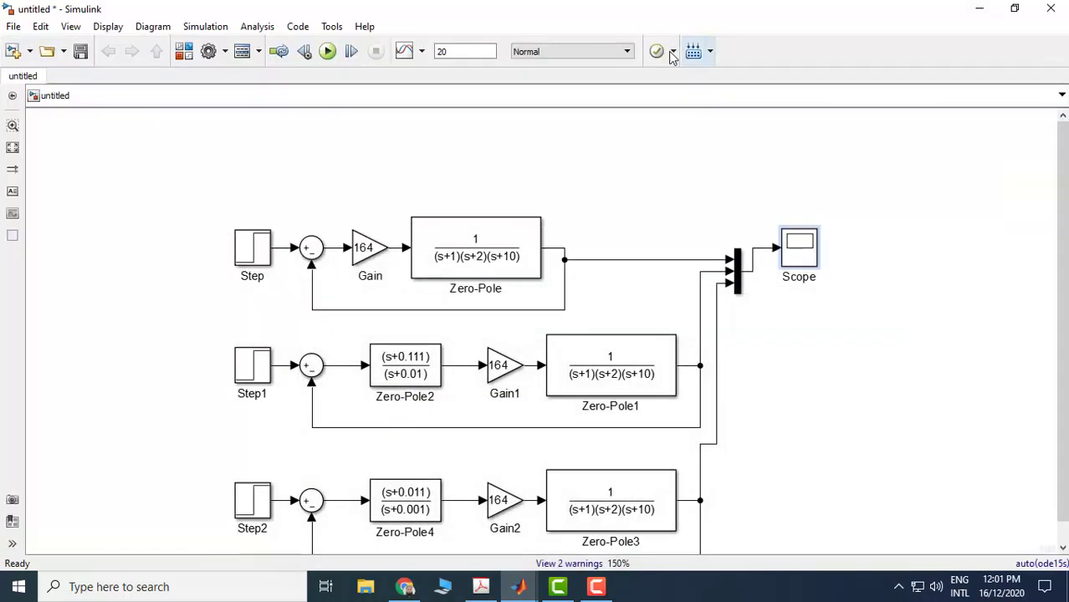
Set the simulation stop time to 100, rerun the model and view the three responses in the Scope
{"action": "left_click", "coordinate": [477, 52]}
{"action": "type", "text": "100"}
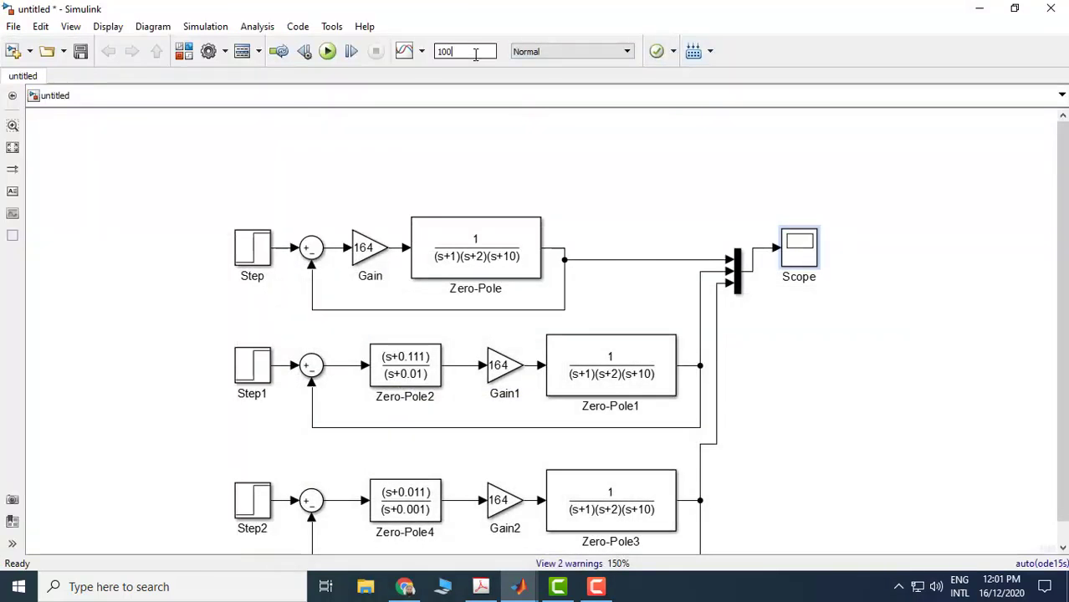
{"action": "left_click", "coordinate": [327, 51]}
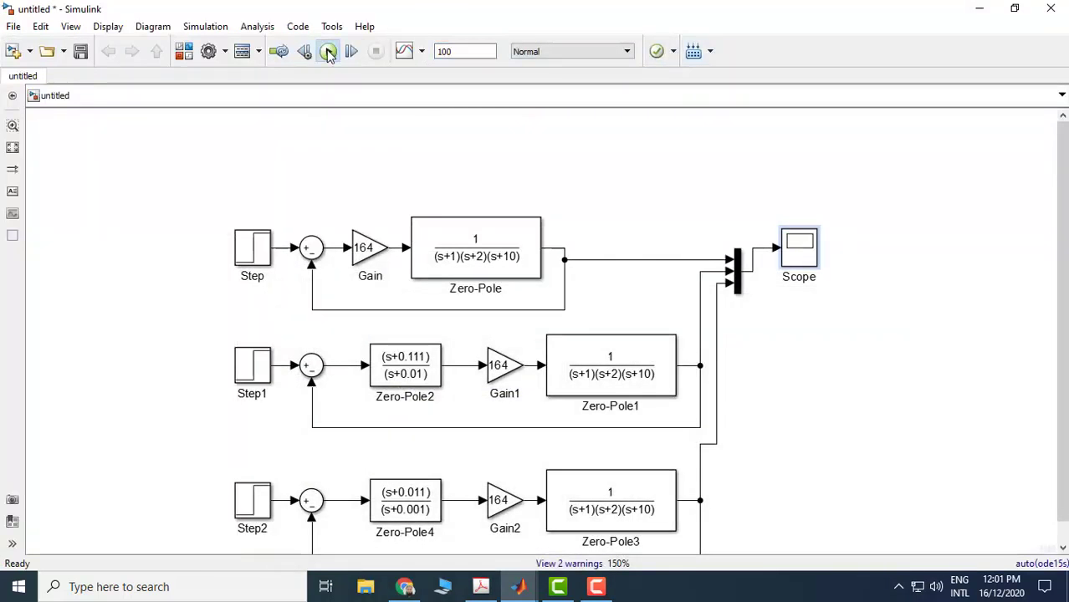
{"action": "double_click", "coordinate": [804, 256]}
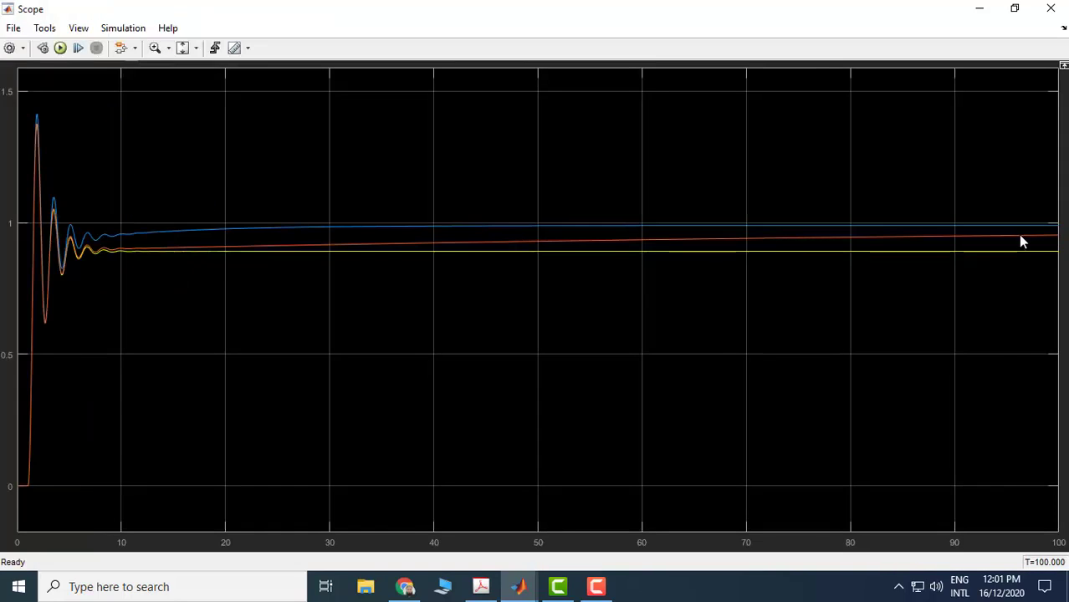